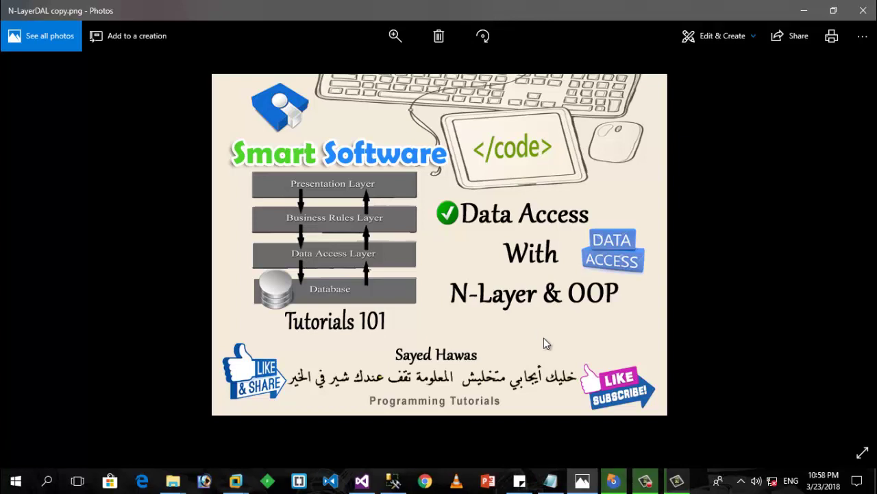
Step: Bring Advanced Installer forward and close the Smart Application build report
click(613, 480)
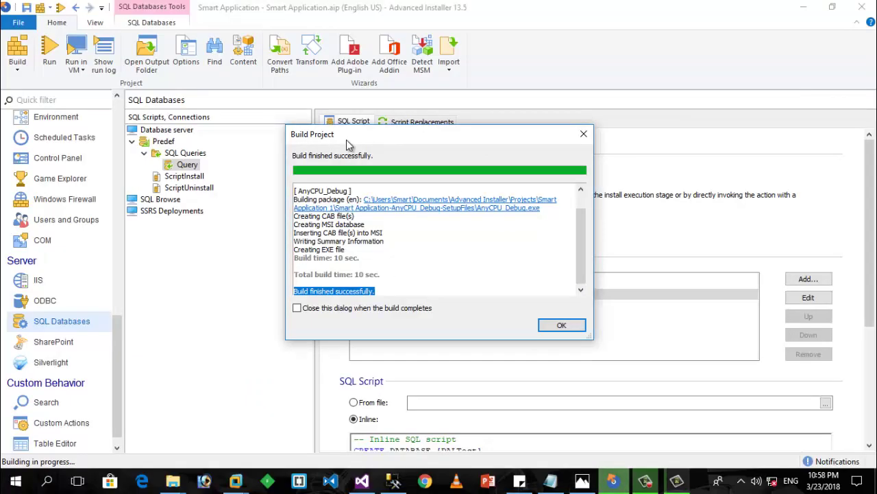
click(559, 325)
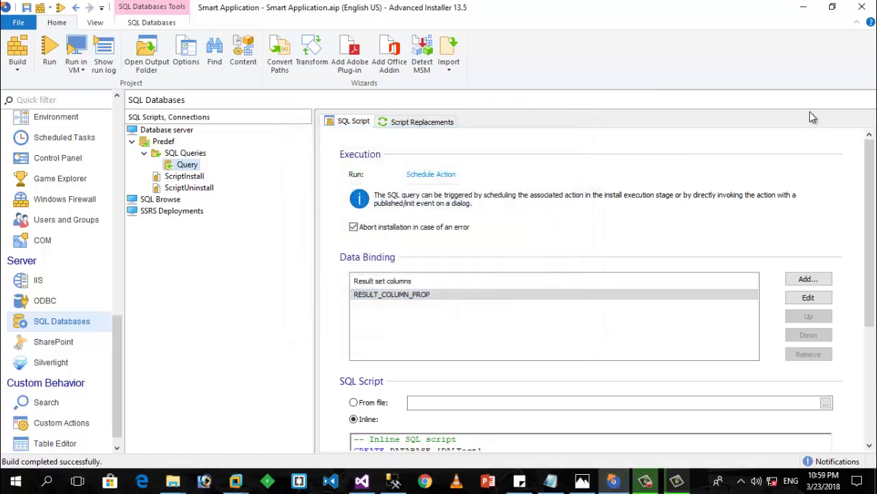
Step: Copy the Smart Application-AnyCPU_Debug-SetupFiles folder from the Smart Application 1 project folder
click(804, 7)
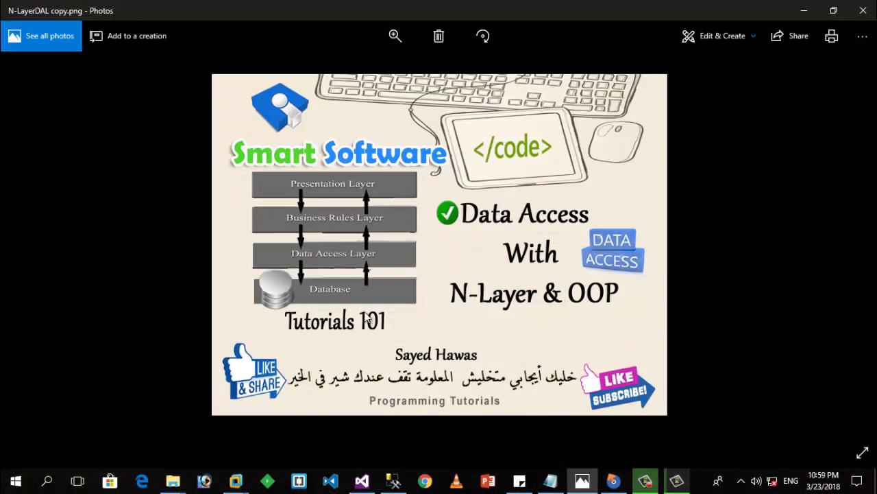
mouse_move(172, 483)
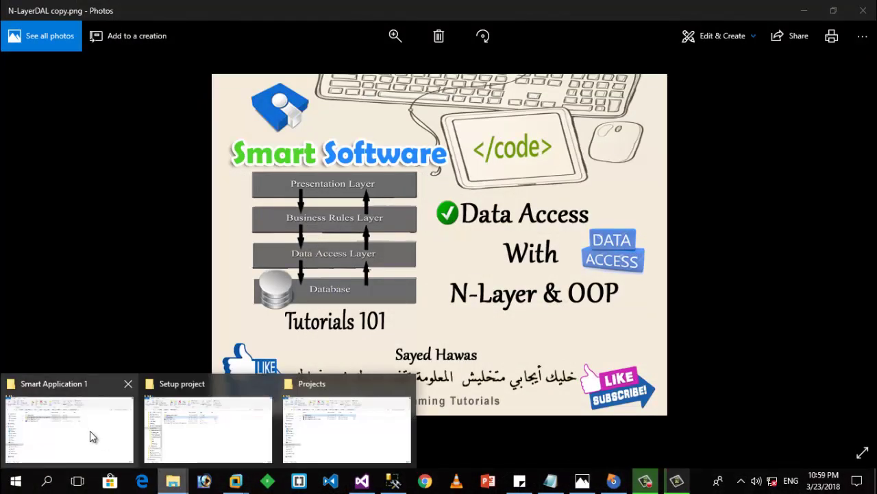
click(90, 430)
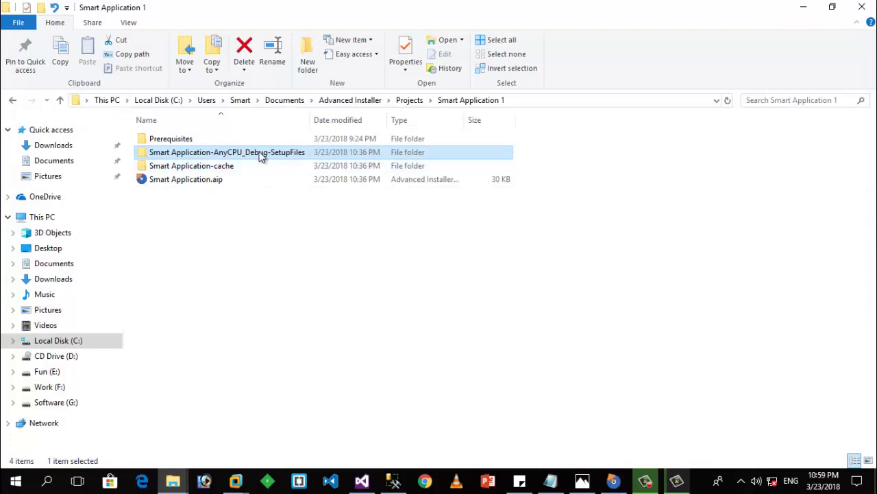
right_click(262, 156)
click(299, 388)
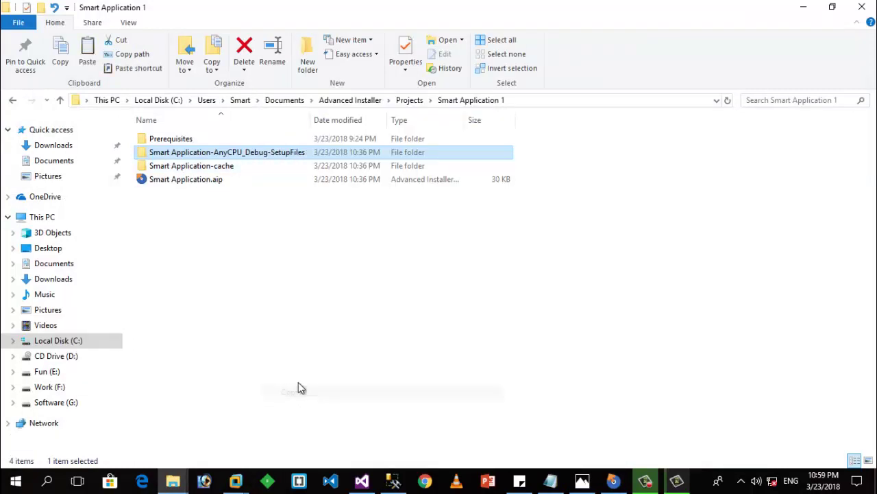
click(236, 483)
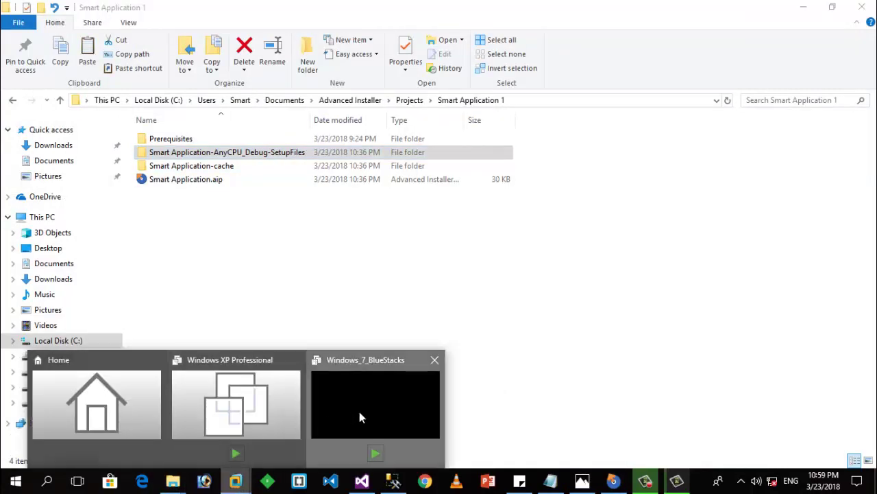
Step: Power on the Windows_7_BlueStacks virtual machine to reach its Windows 7 desktop
click(359, 412)
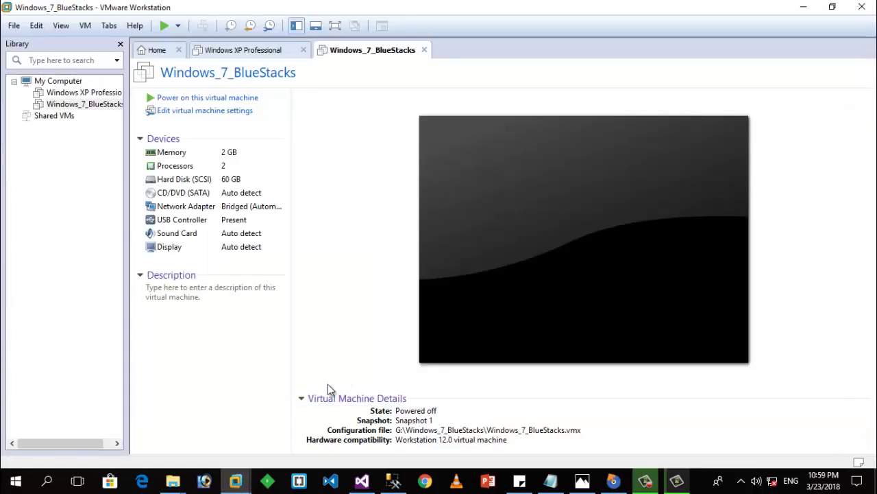
click(229, 100)
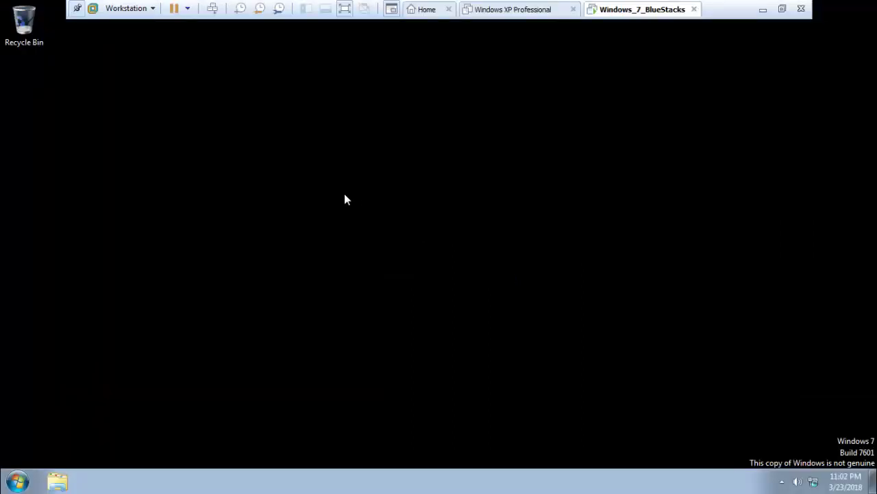
Step: Re-copy the SetupFiles folder on the host and paste it onto the Windows 7 guest desktop
right_click(353, 138)
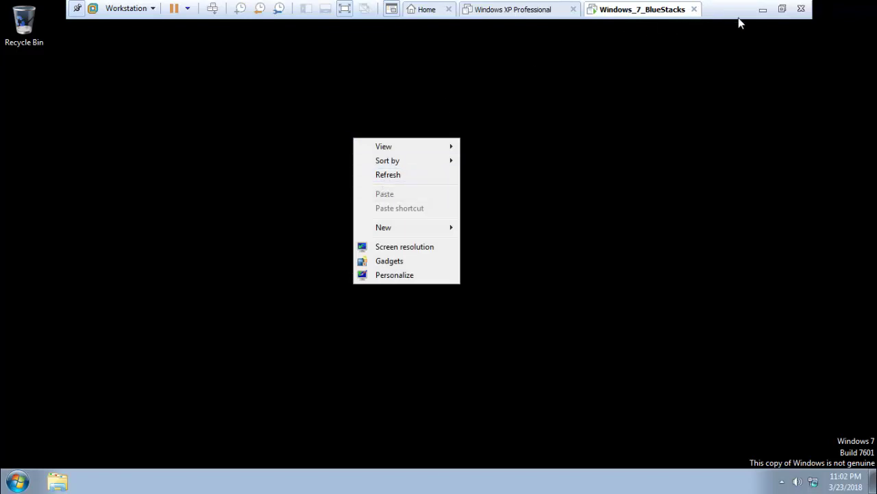
click(763, 9)
right_click(202, 153)
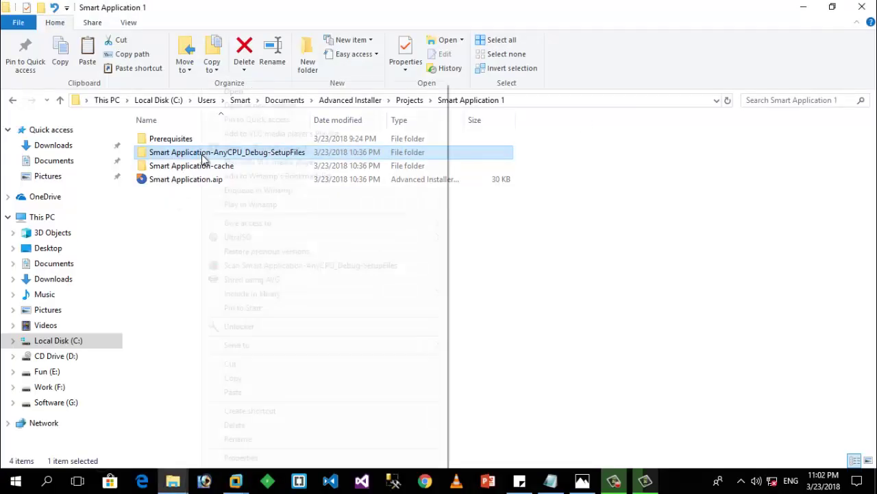
click(236, 378)
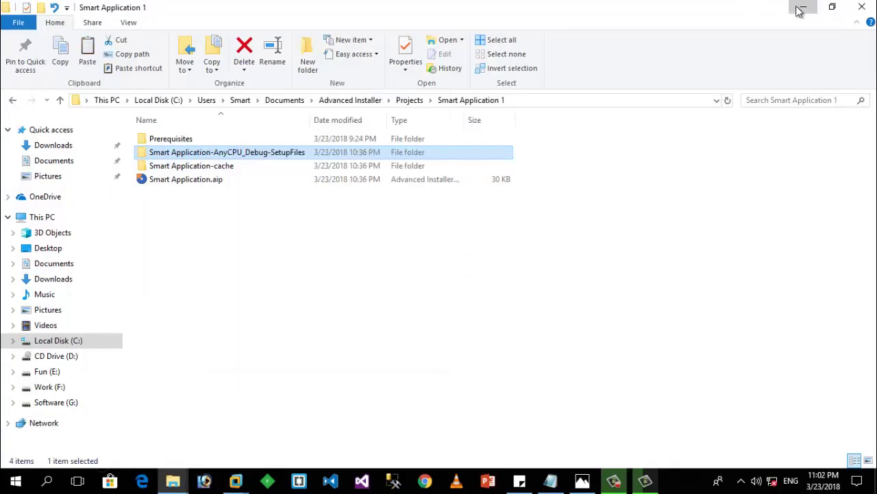
click(802, 7)
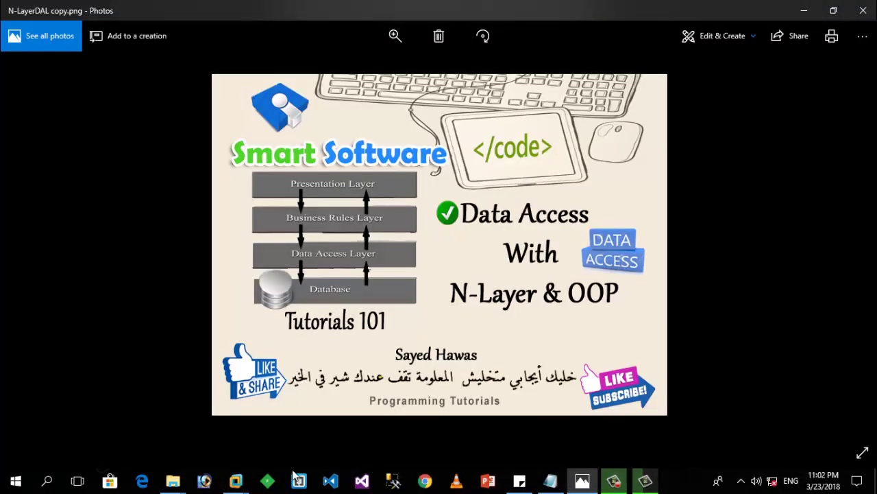
click(236, 480)
click(386, 410)
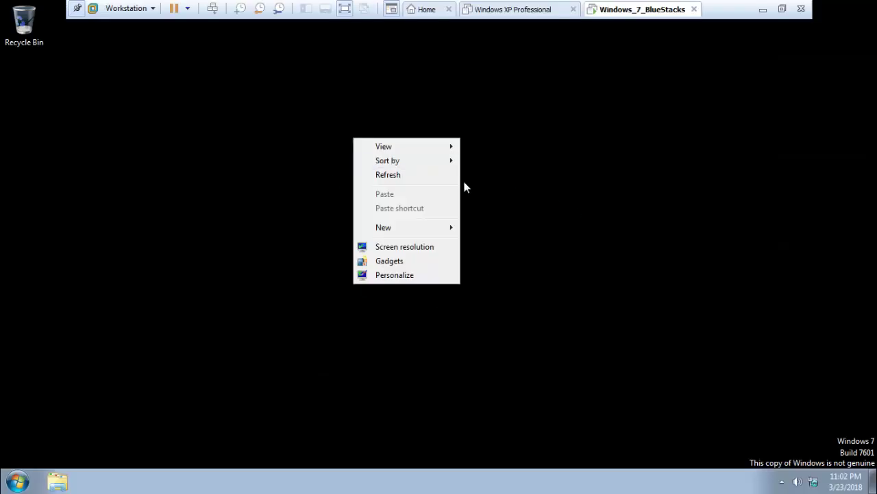
right_click(599, 159)
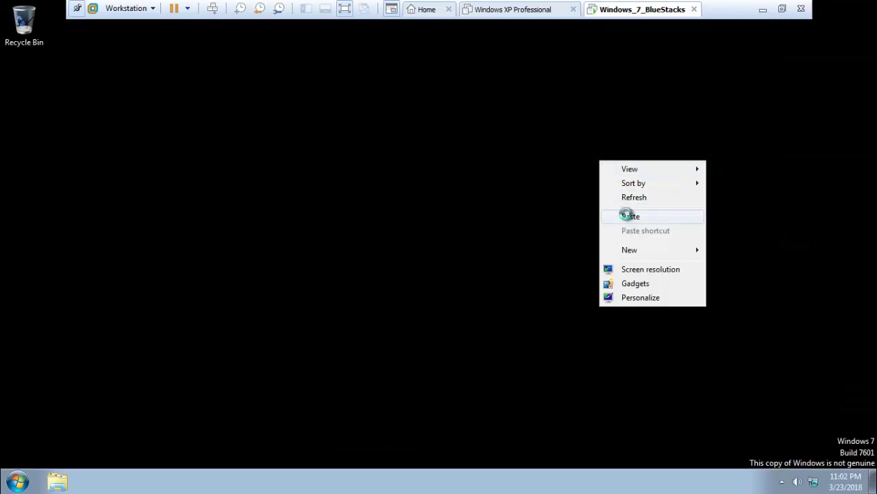
click(627, 216)
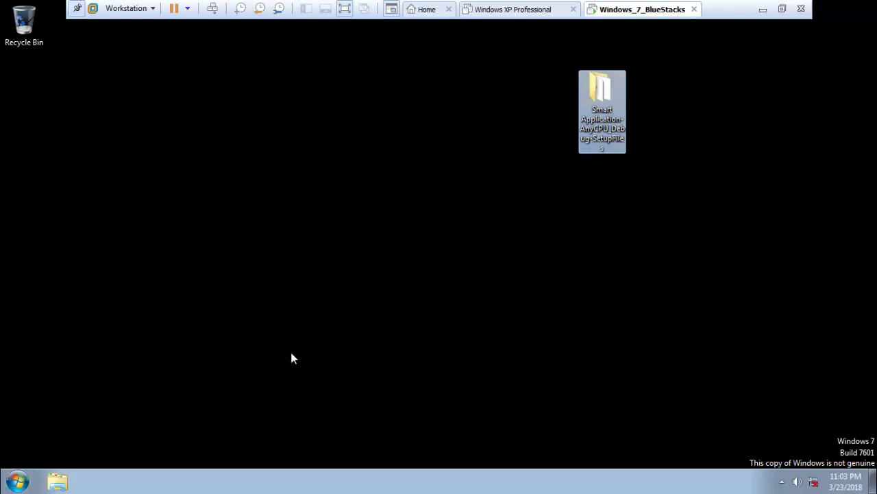
Step: Open the guest's Programs and Features list from Control Panel, moving the SetupFiles folder to the desktop's right edge
click(29, 482)
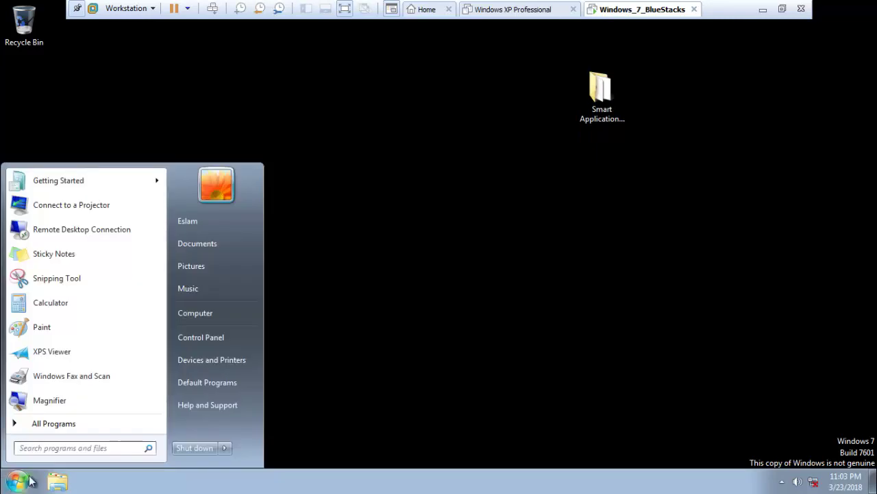
click(612, 111)
drag(603, 90, 843, 92)
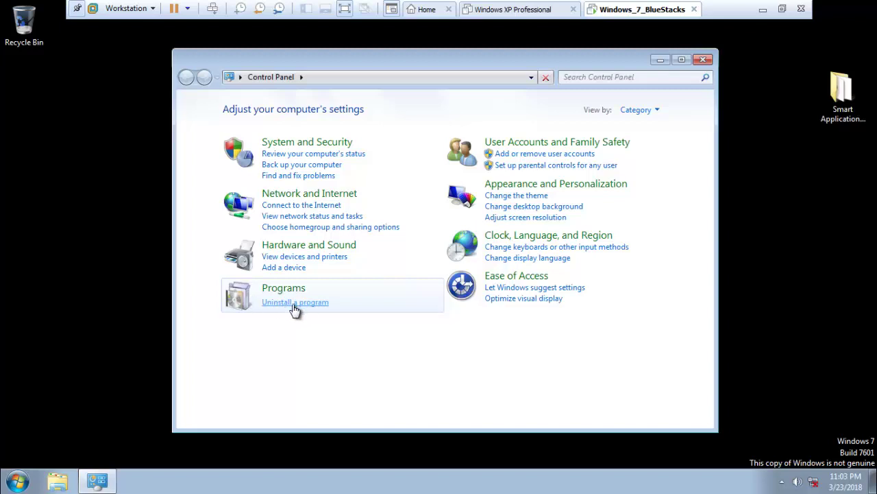
click(293, 306)
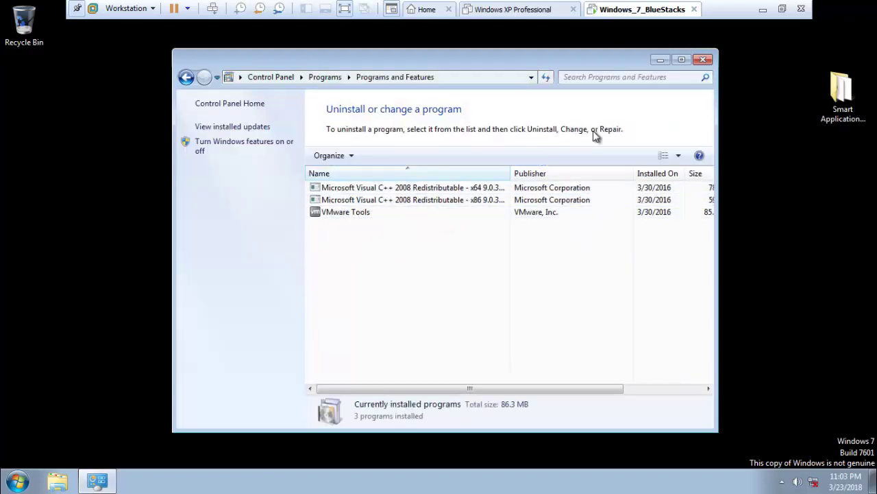
Step: Open the SetupFiles folder on the guest desktop and run the AnyCPU_Debug setup
click(660, 62)
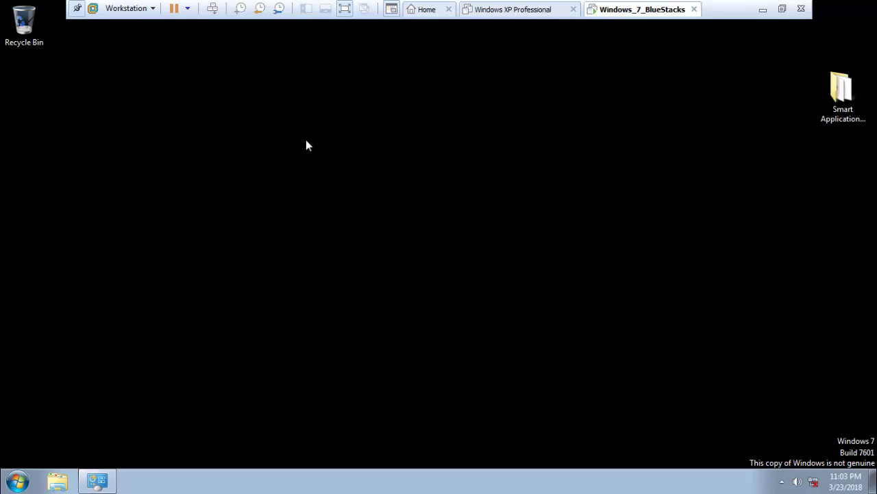
click(841, 103)
double_click(840, 103)
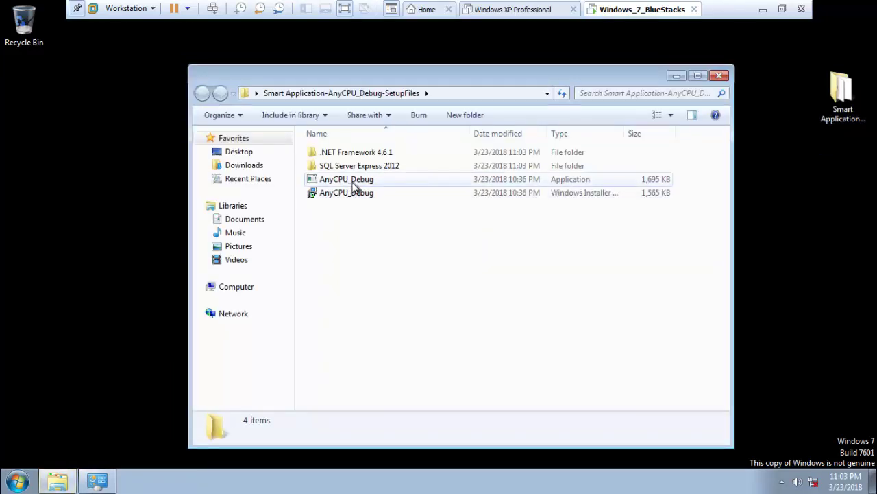
click(353, 184)
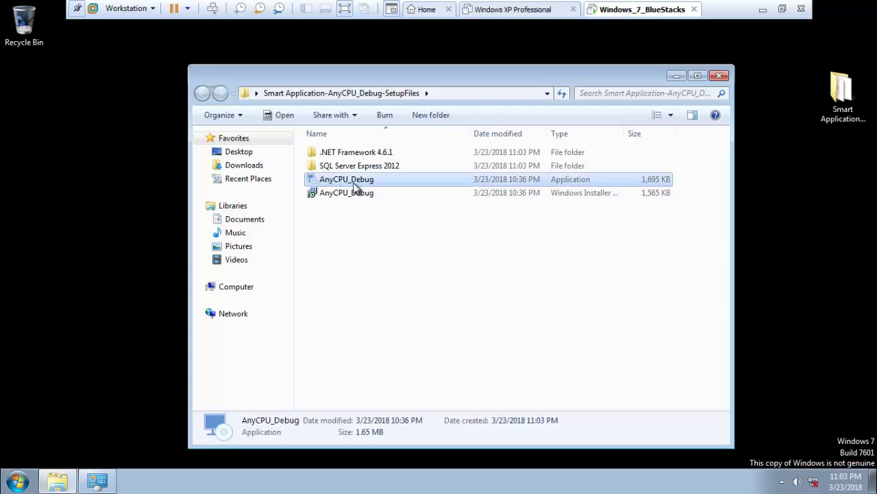
click(675, 76)
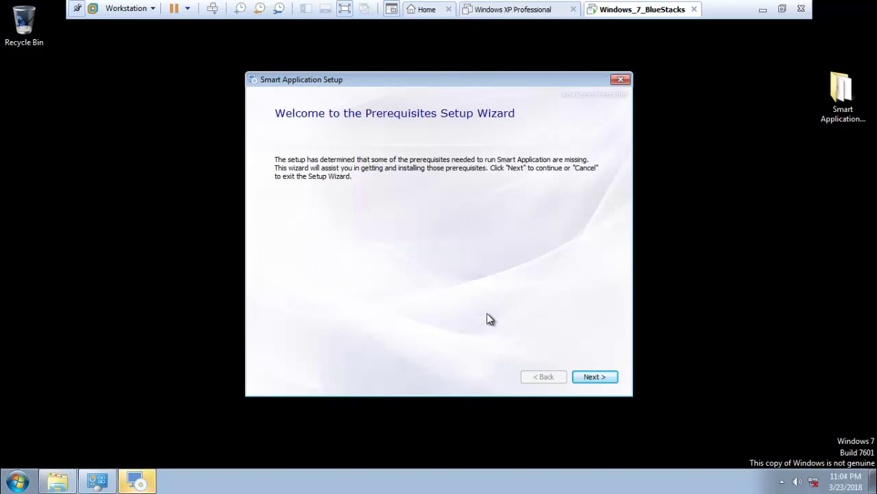
Step: Continue past the Prerequisites Setup Wizard welcome page and approve the UAC prompt
click(590, 380)
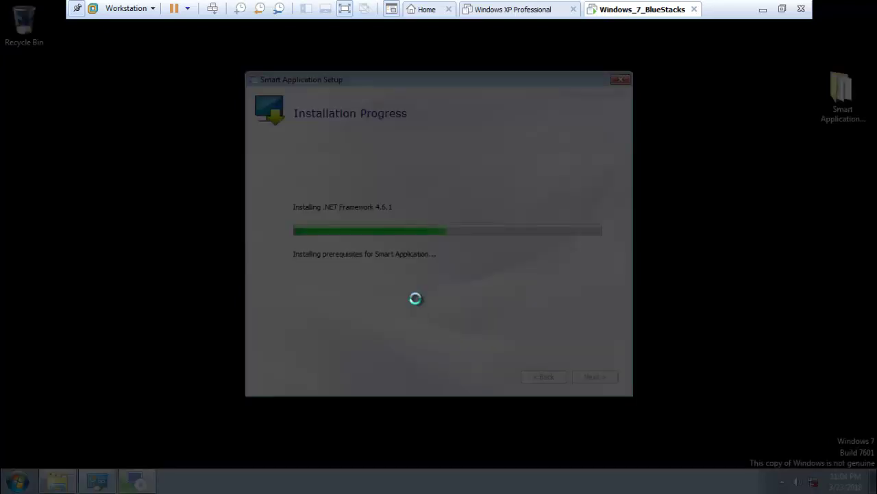
click(496, 253)
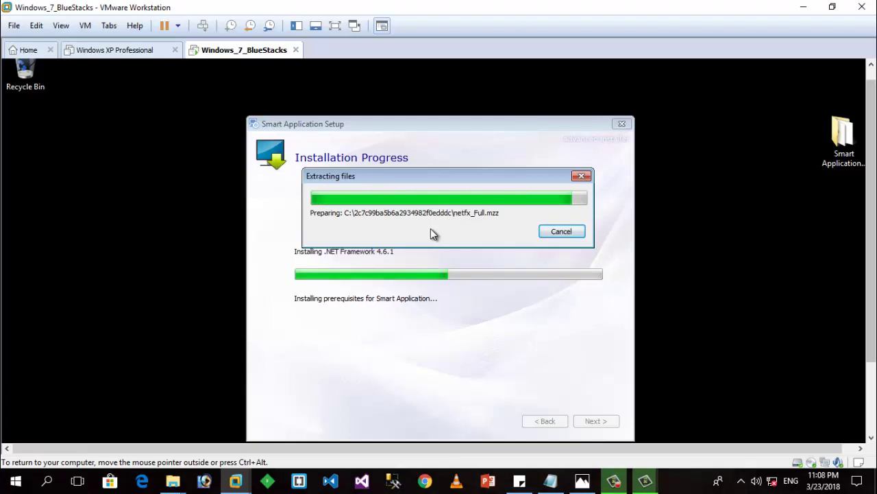
Step: Accept the .NET Framework 4.6.1 license terms and install it
scroll(872, 340, down, 1)
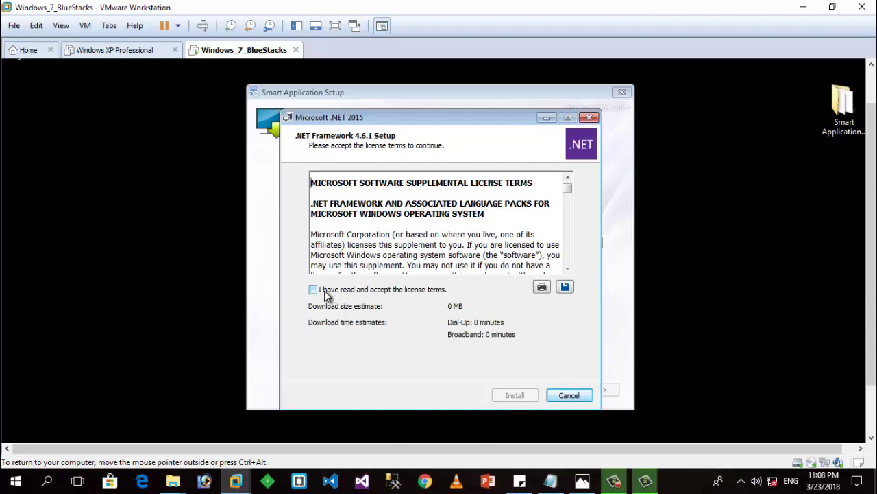
click(316, 290)
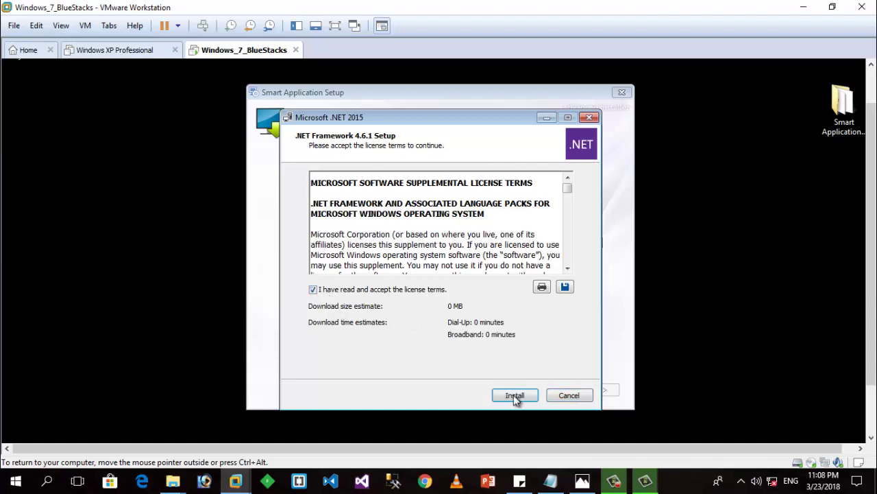
click(515, 395)
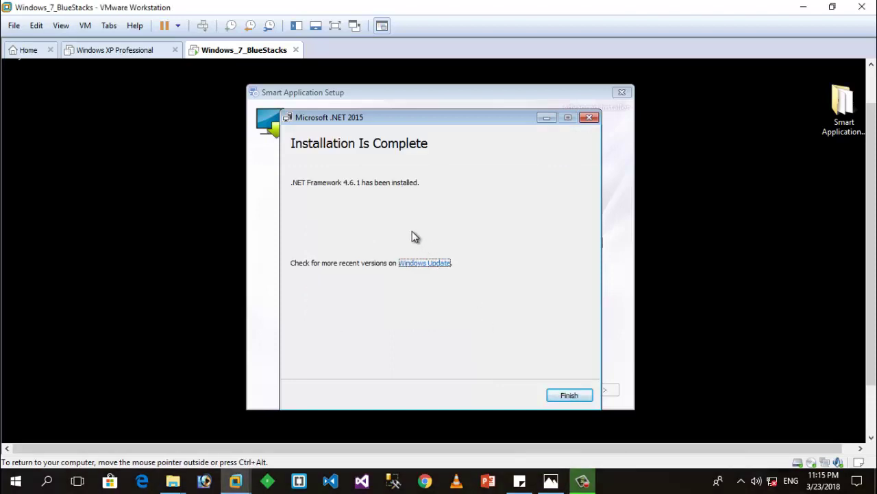
Step: Close the finished .NET installer and approve the SQL Server 2012 UAC prompt
click(570, 395)
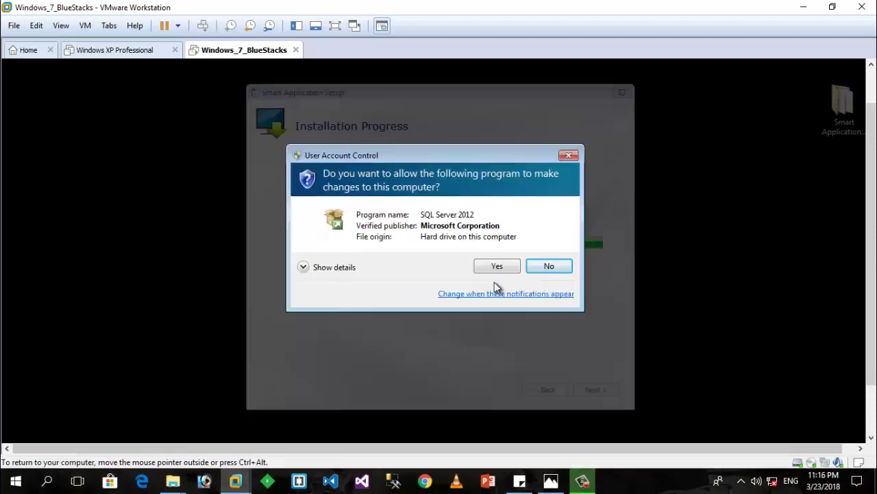
click(490, 269)
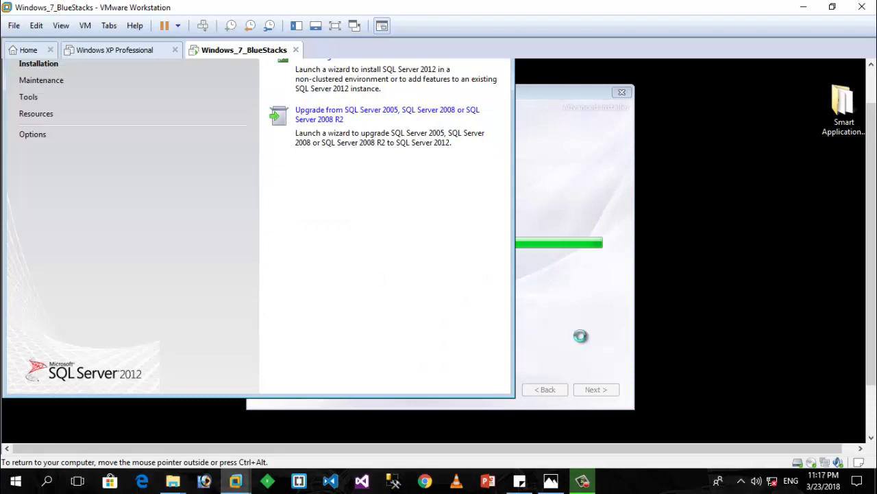
Step: Begin a new SQL Server 2012 Express stand-alone install, accept the license, and skip past Product Updates
scroll(869, 328, up, 2)
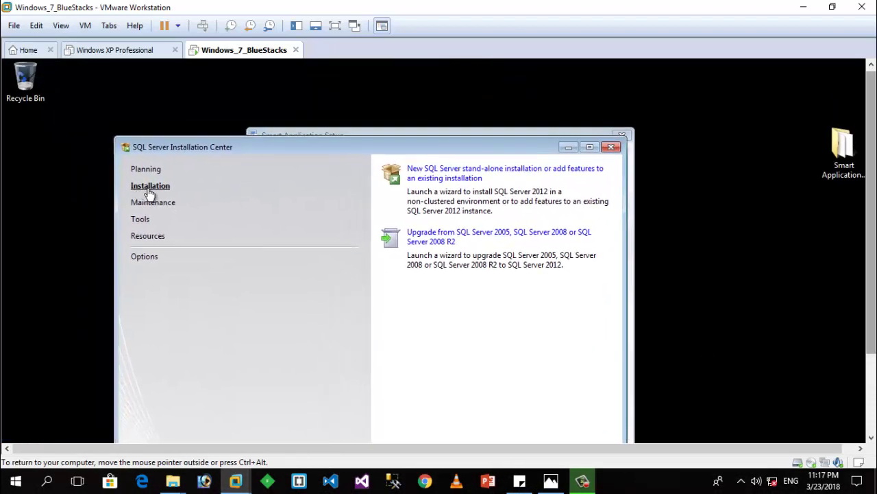
click(440, 180)
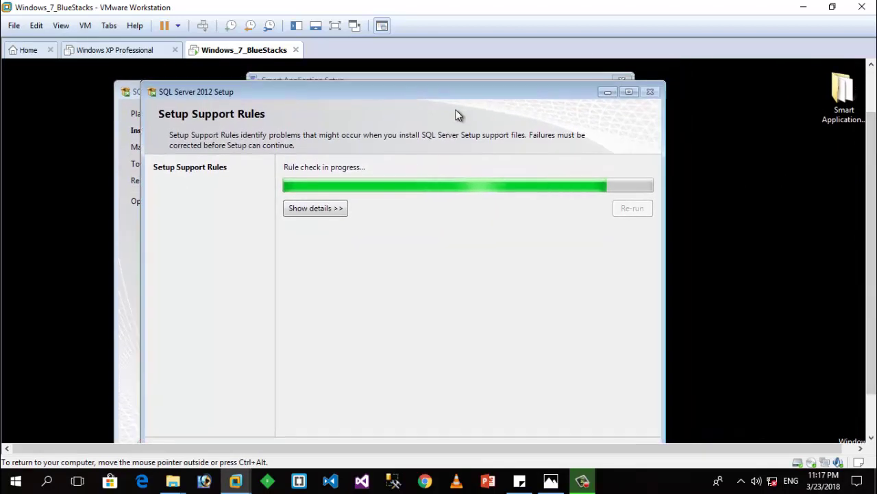
scroll(871, 237, down, 2)
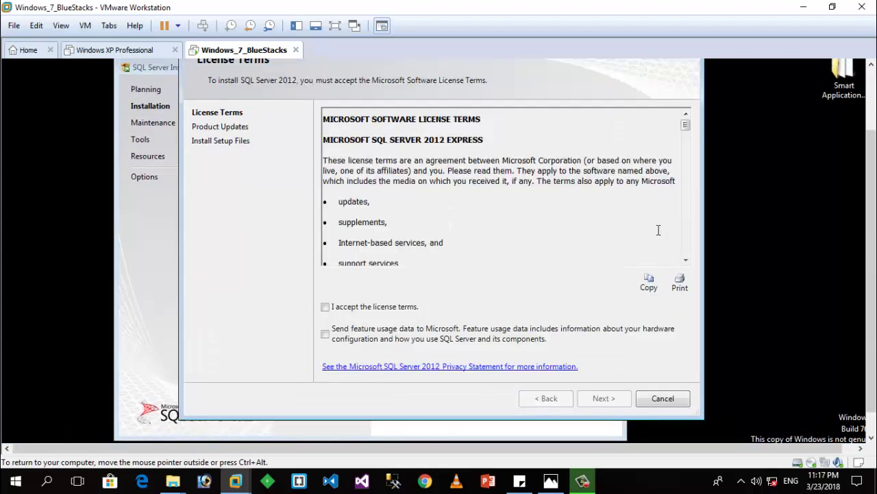
click(359, 308)
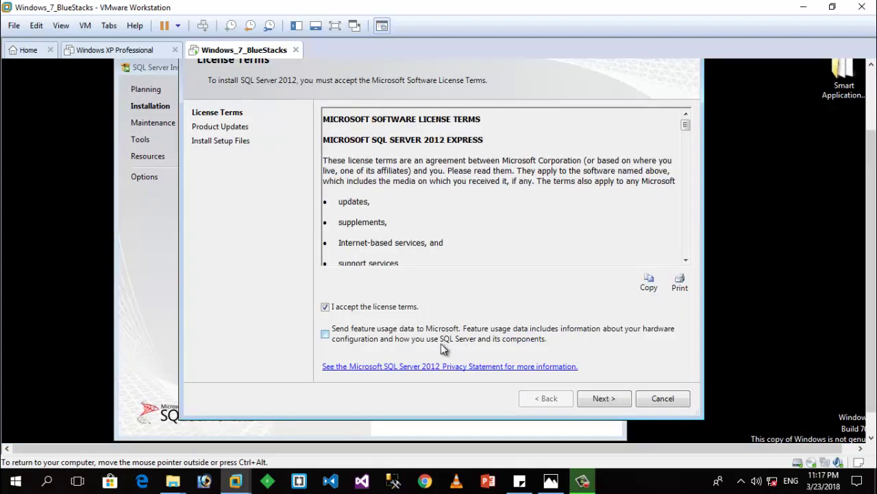
click(596, 397)
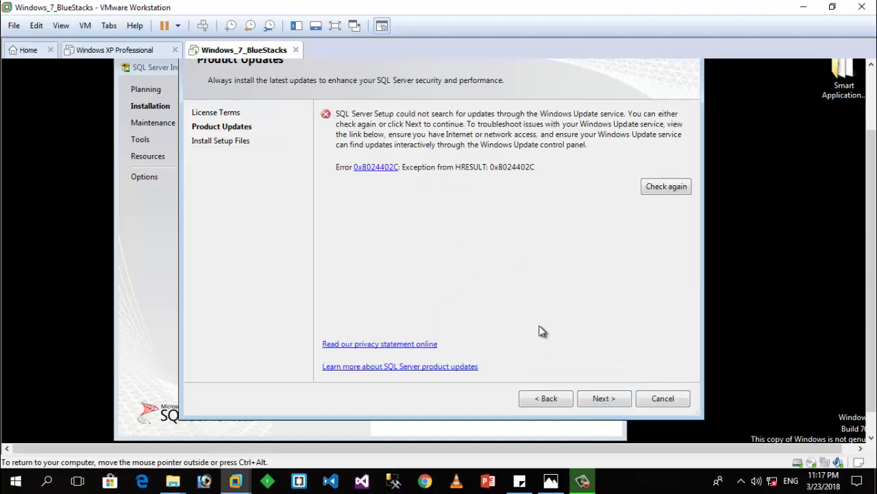
click(606, 401)
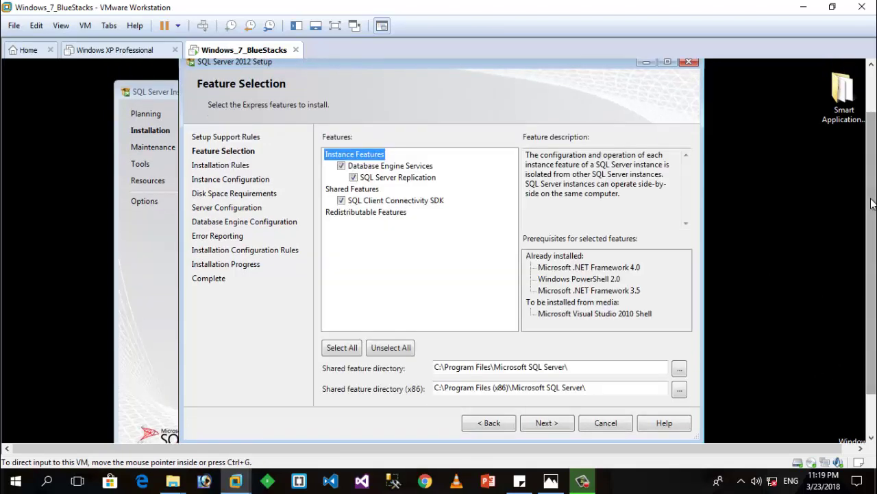
Step: Keep the default Express features checked and advance to Instance Configuration for SQLExpress
scroll(871, 204, up, 1)
drag(431, 82, 436, 102)
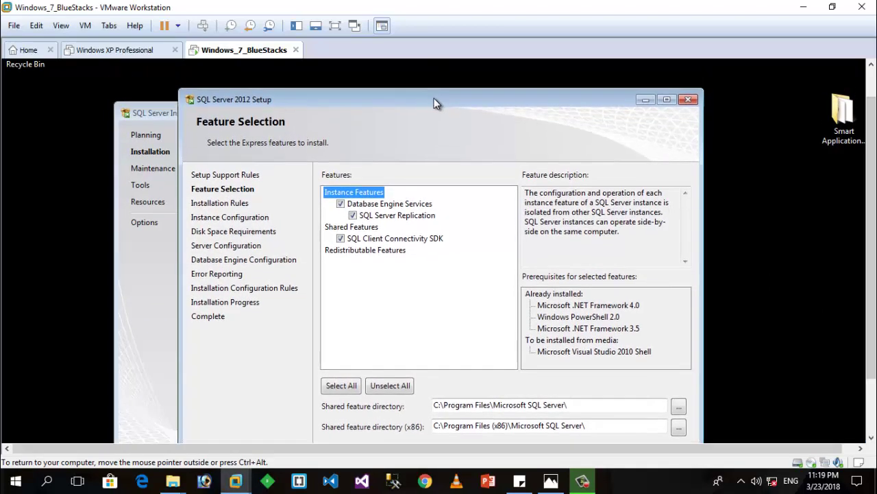
scroll(871, 240, down, 2)
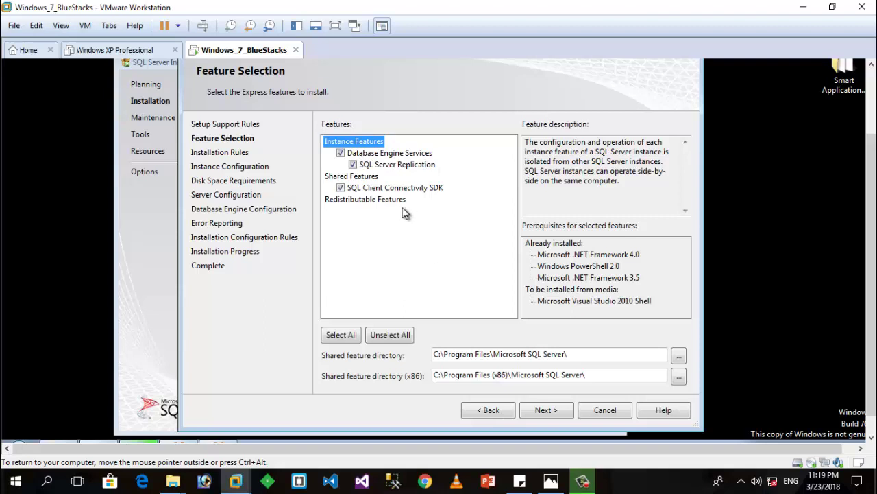
click(541, 412)
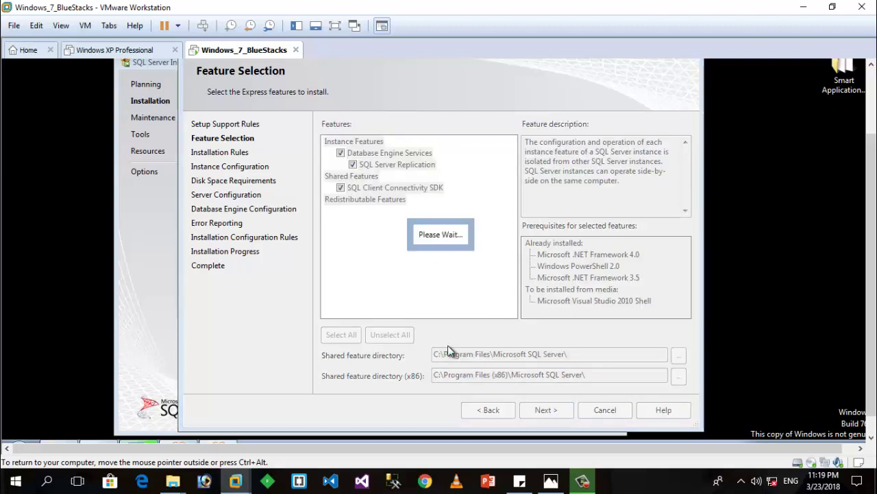
scroll(874, 335, up, 1)
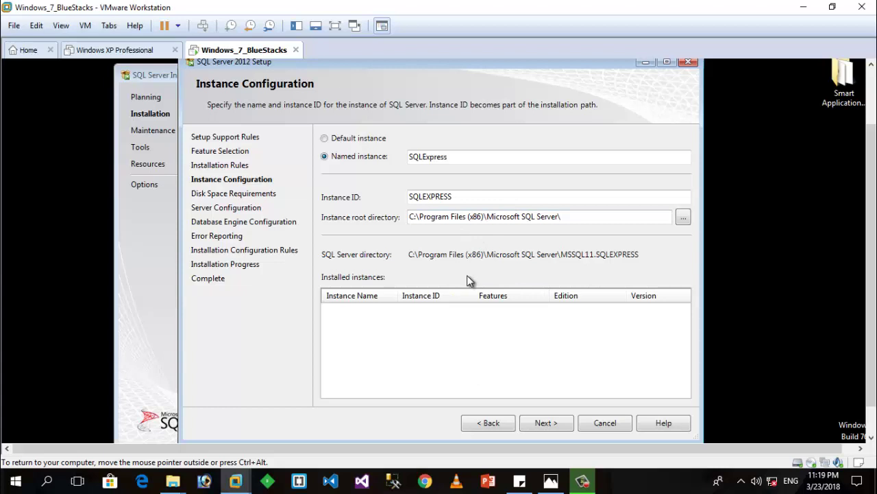
Step: Accept the default instance, service accounts, Windows authentication and error reporting to begin installing
click(545, 422)
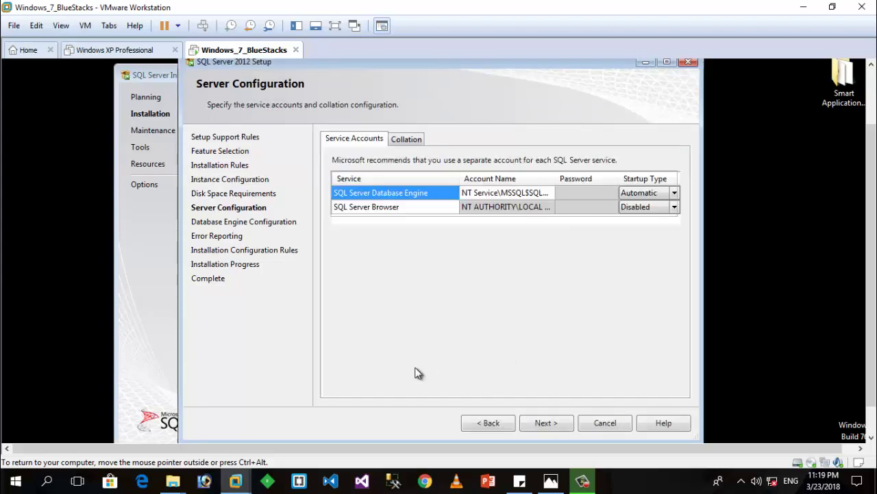
click(549, 425)
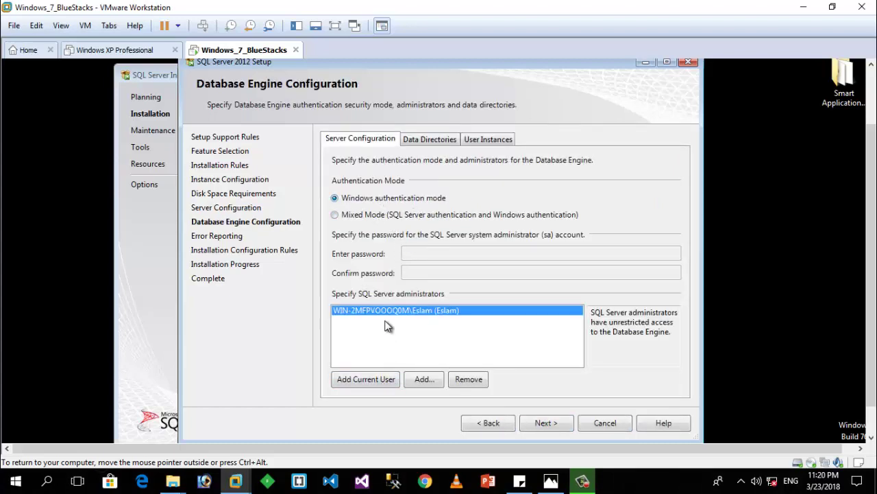
click(559, 426)
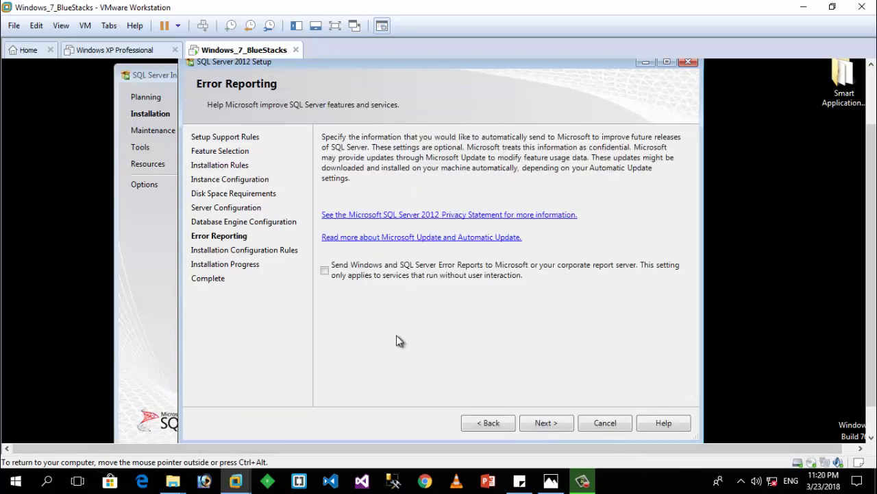
click(542, 423)
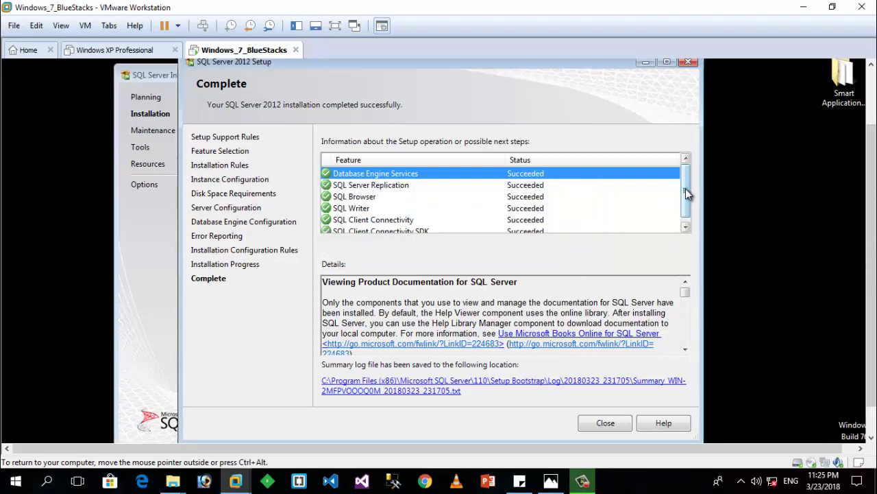
Step: Review the completed SQL Server setup summary and close it
scroll(688, 194, down, 1)
scroll(688, 186, up, 1)
click(613, 424)
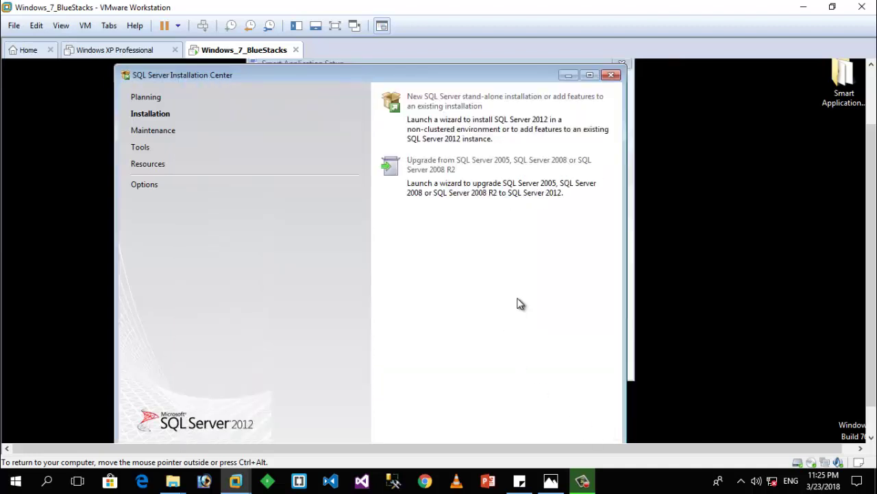
Step: Close the Installation Center and install Smart Application into C:\Program Files (x86)\Smart Software\Smart Application\
click(611, 75)
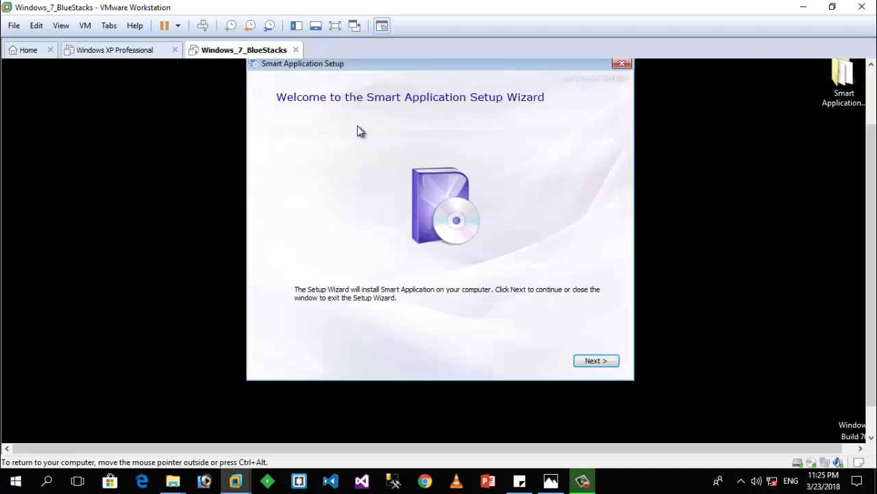
click(594, 362)
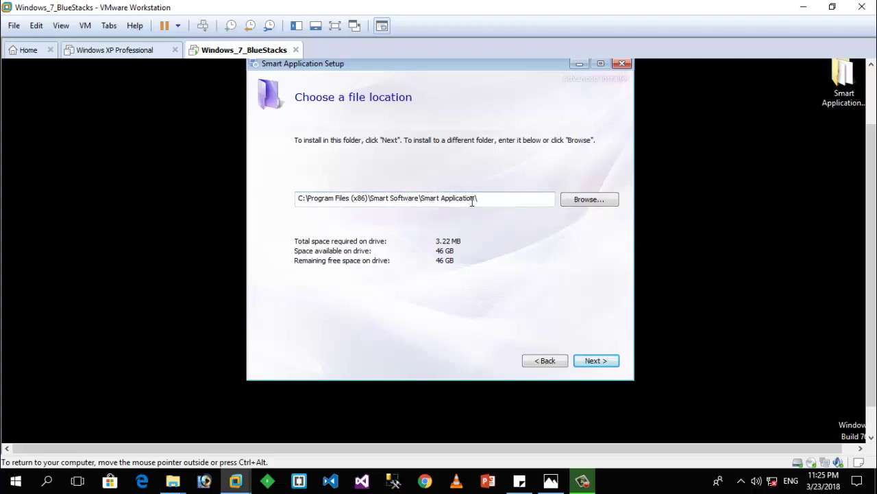
click(595, 363)
click(600, 365)
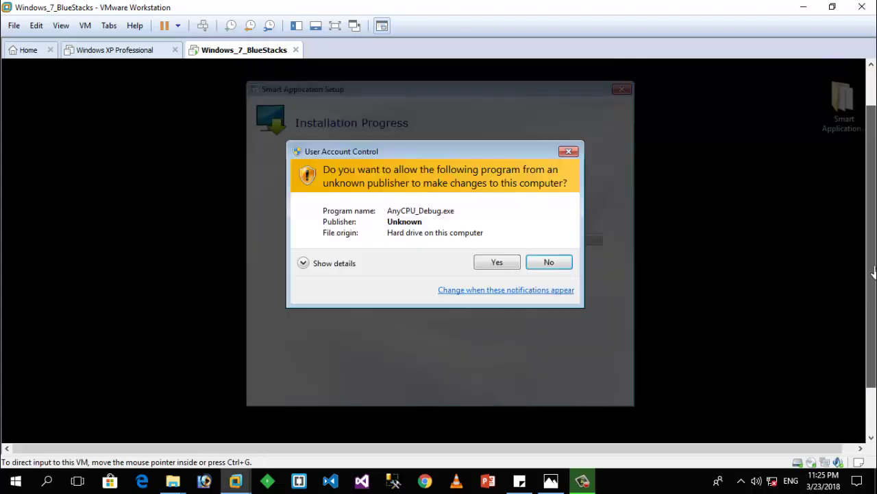
Step: Allow AnyCPU_Debug.exe through User Account Control, let installation complete, and close the wizard
click(497, 254)
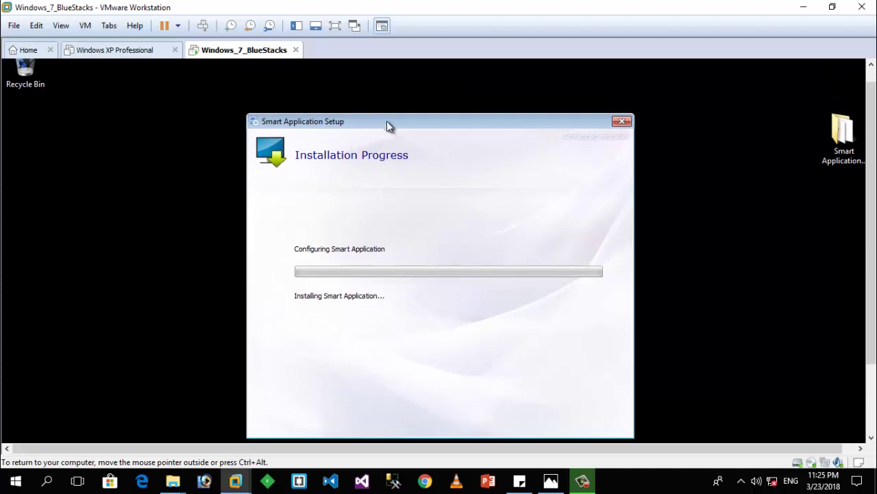
drag(387, 120, 383, 89)
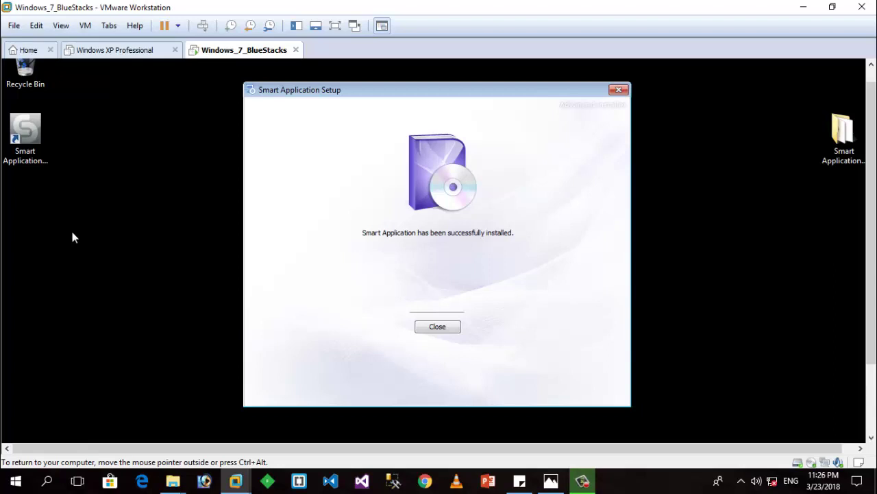
click(439, 328)
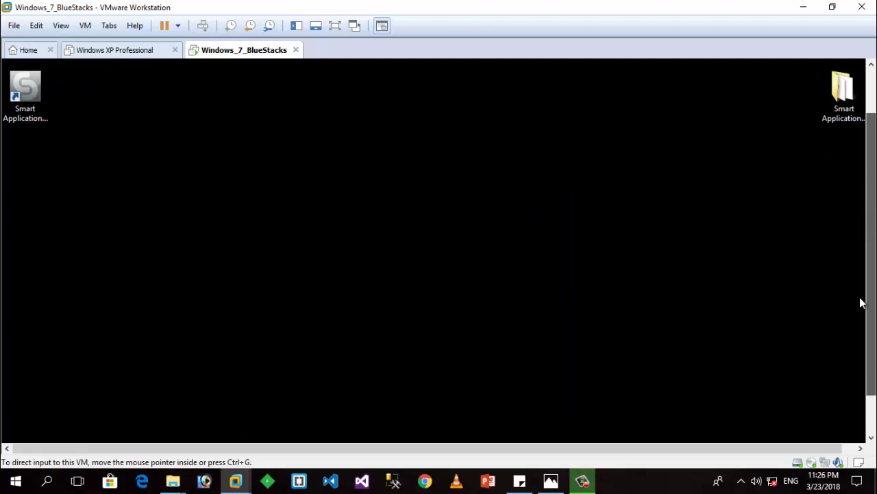
Step: Browse to C:\Program Files (x86)\Microsoft SQL Server\MSSQL11.SQLEXPRESS\MSSQL\DATA
click(67, 434)
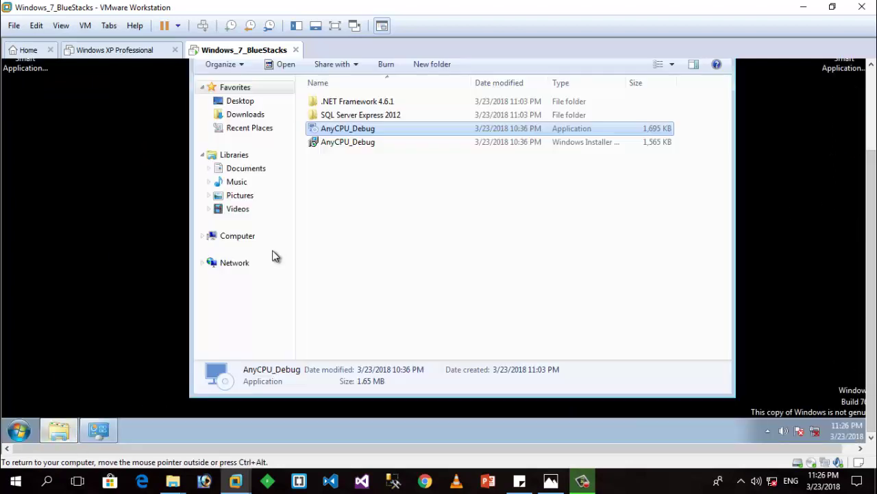
click(233, 236)
double_click(374, 115)
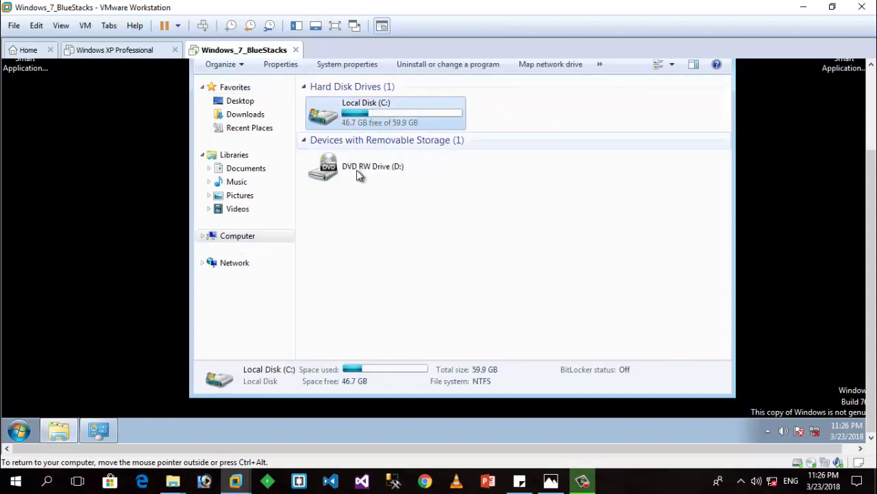
double_click(353, 128)
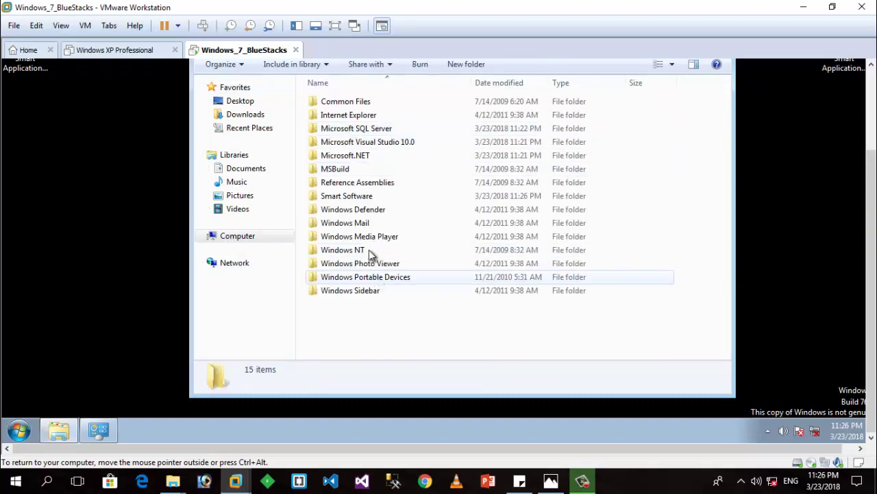
double_click(363, 129)
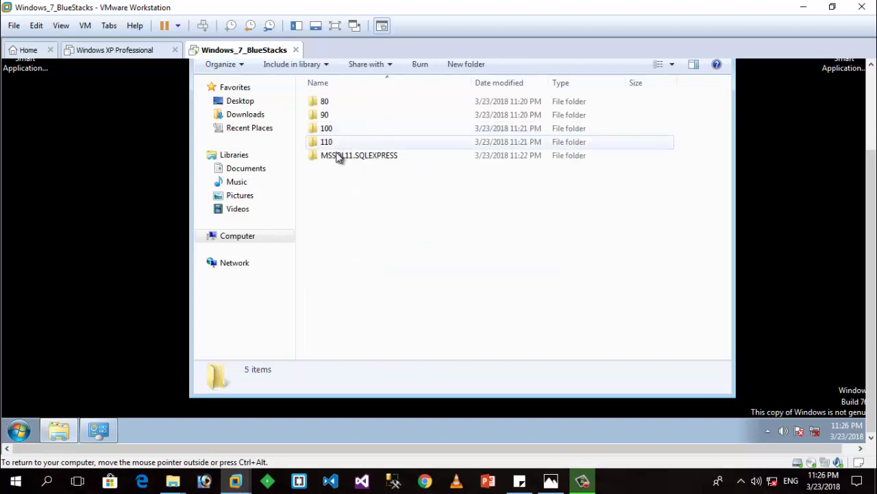
double_click(355, 158)
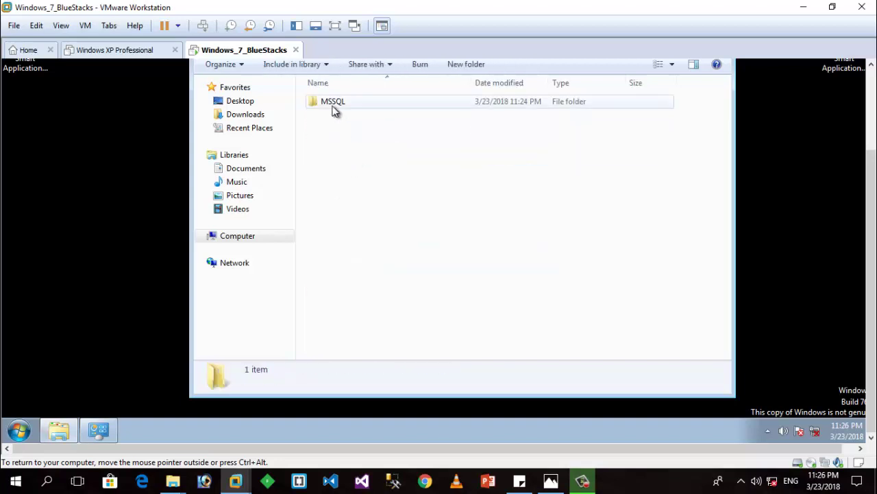
double_click(333, 105)
click(333, 129)
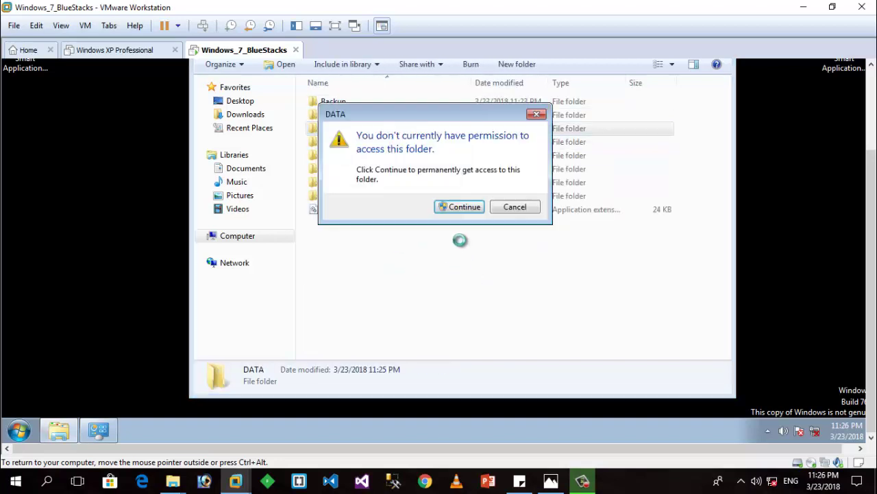
Step: Grant access to DATA, confirm the DALTest and DALTest_log files, and close the window
click(457, 208)
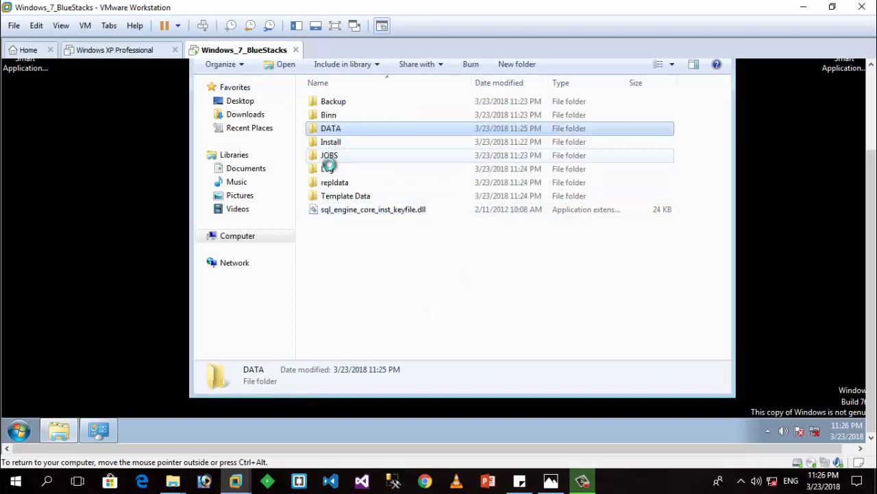
click(316, 105)
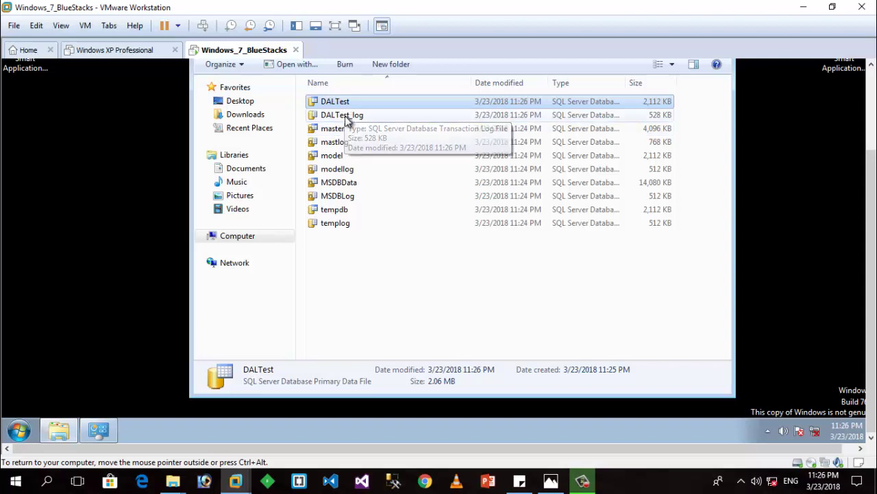
scroll(874, 168, up, 2)
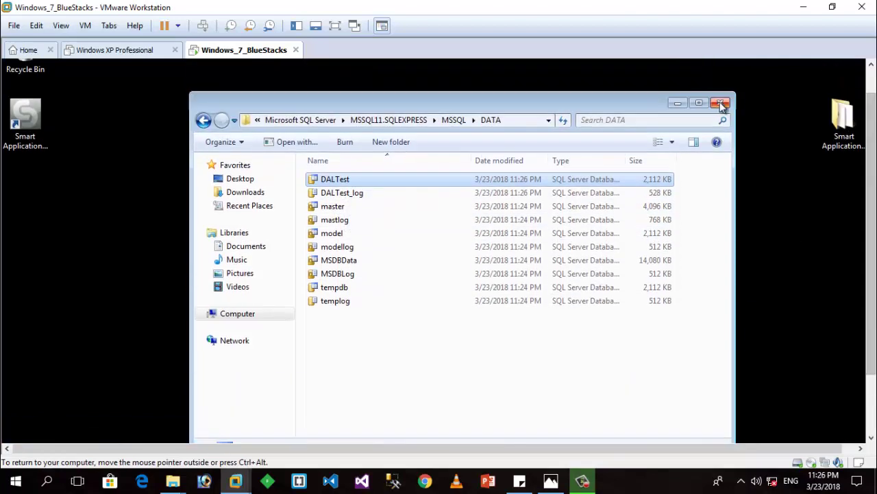
click(721, 101)
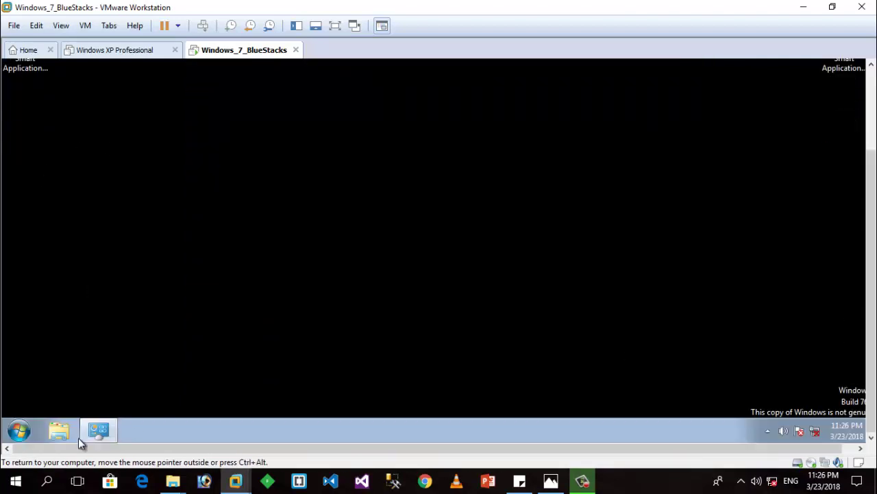
Step: Launch Smart Application from its desktop shortcut and show the stored employee list
click(17, 432)
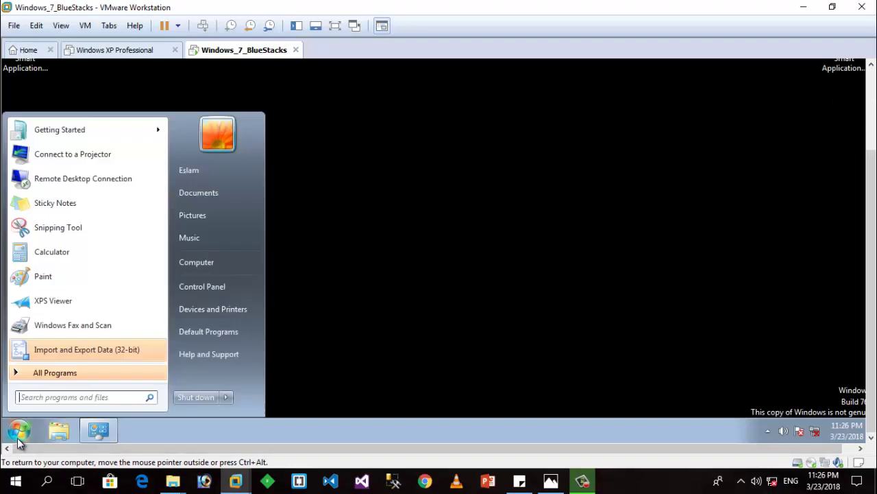
click(71, 373)
click(68, 311)
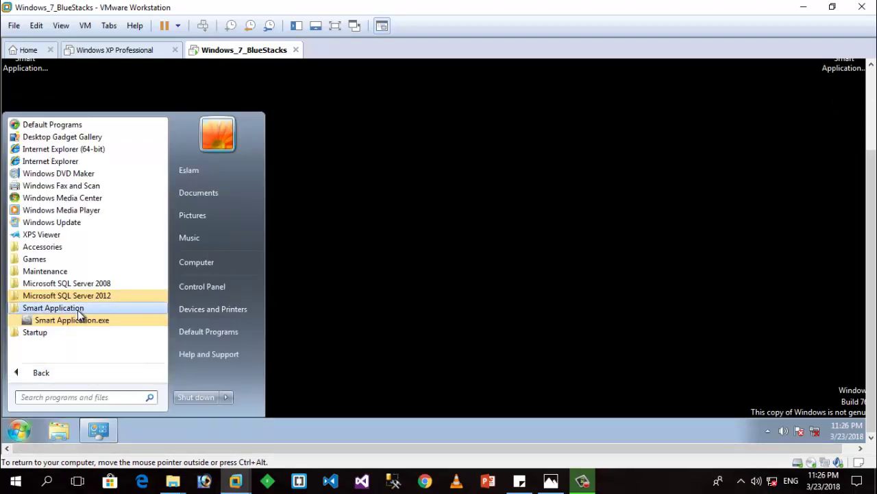
click(447, 280)
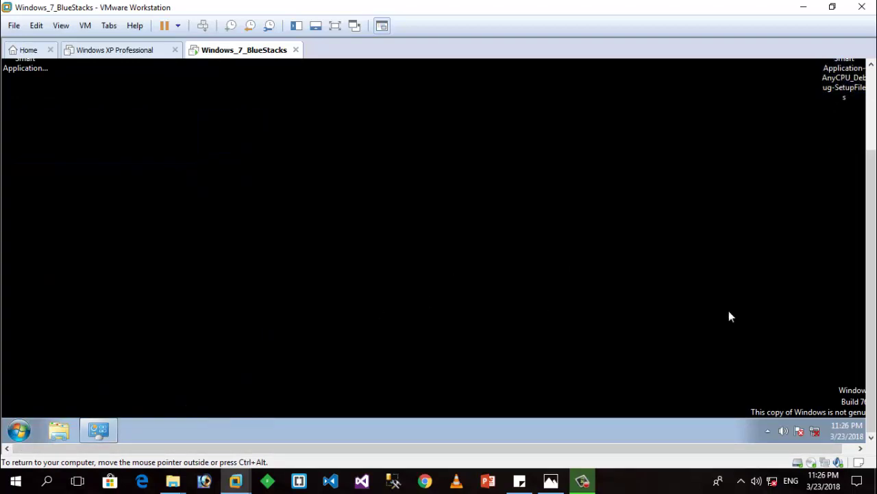
double_click(40, 167)
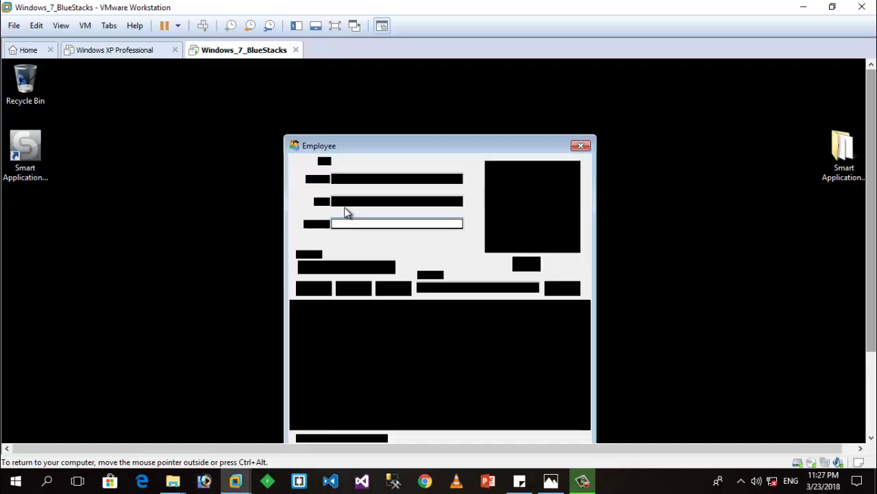
scroll(874, 273, down, 2)
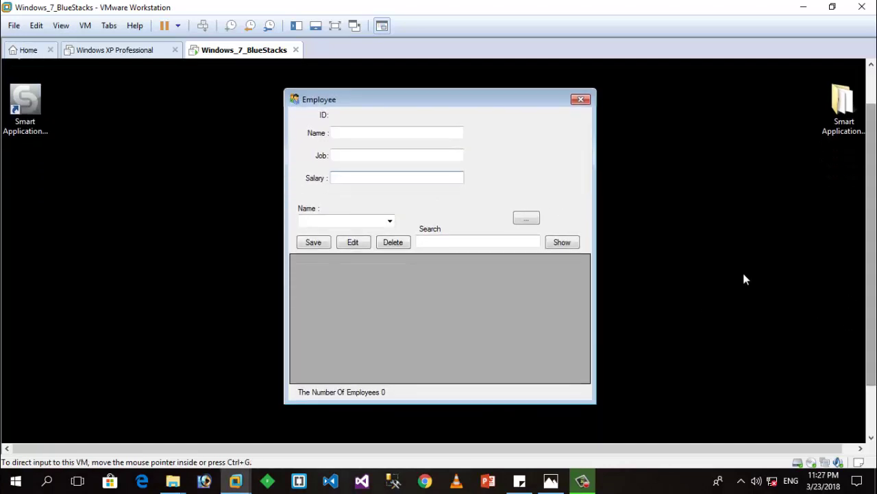
click(564, 244)
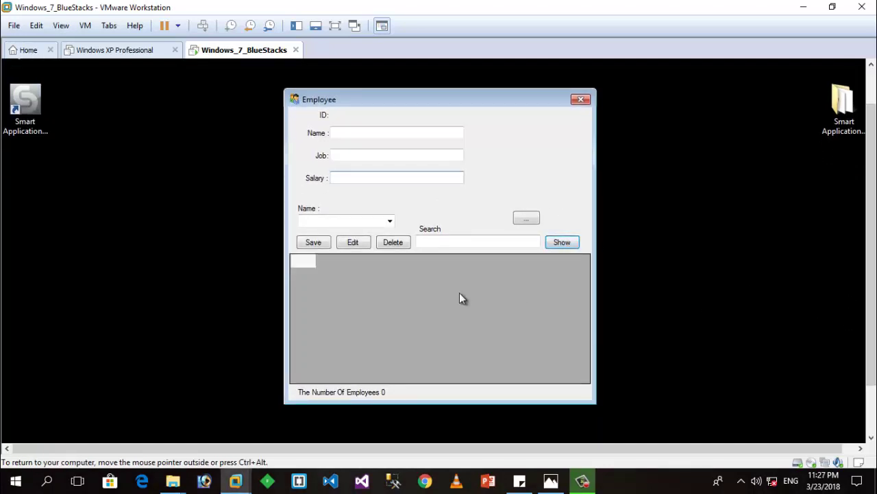
Step: Enter the employee's name, job Developer and salary 5000
click(359, 131)
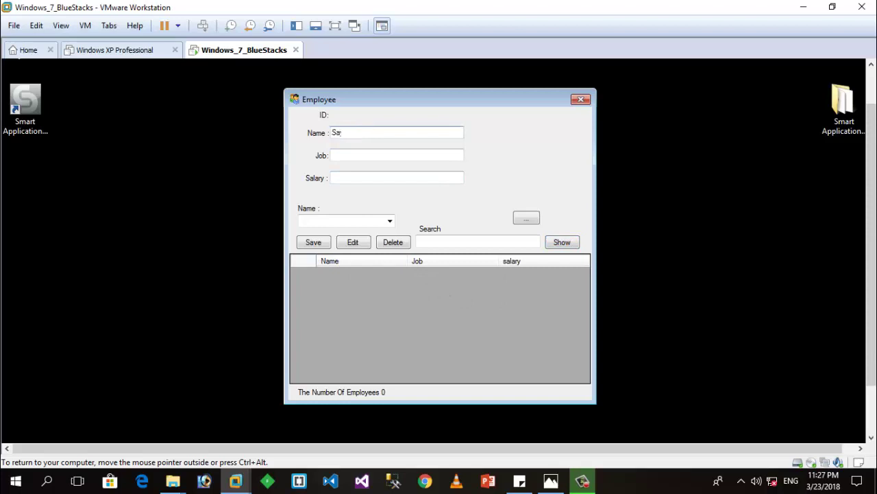
click(355, 155)
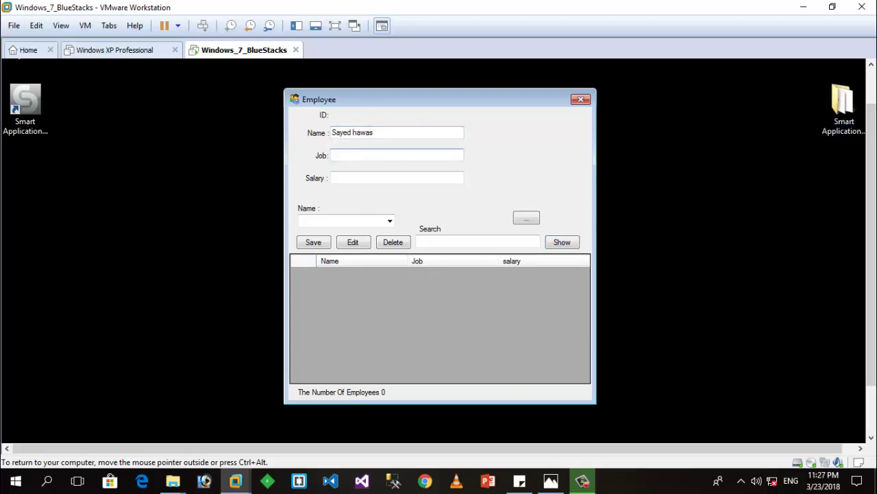
text(Developer)
click(348, 177)
text(5000)
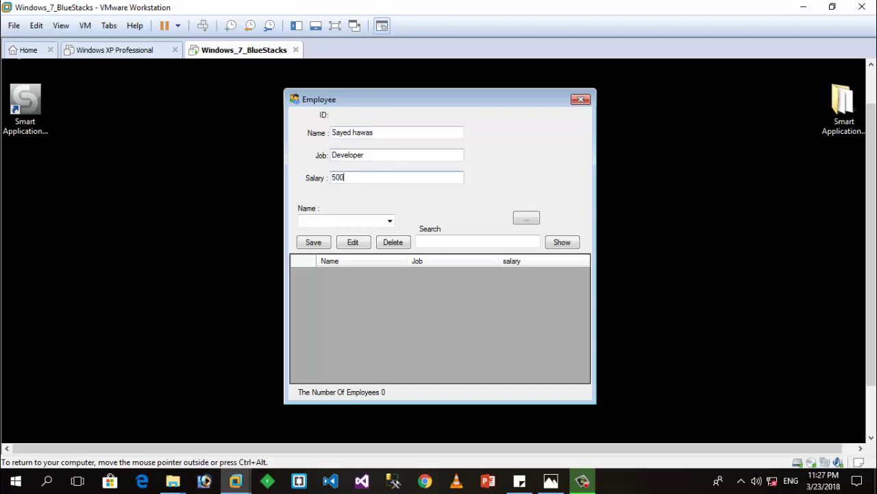
Step: Attach the Hydrangeas sample picture as the employee photo and save the record
click(526, 218)
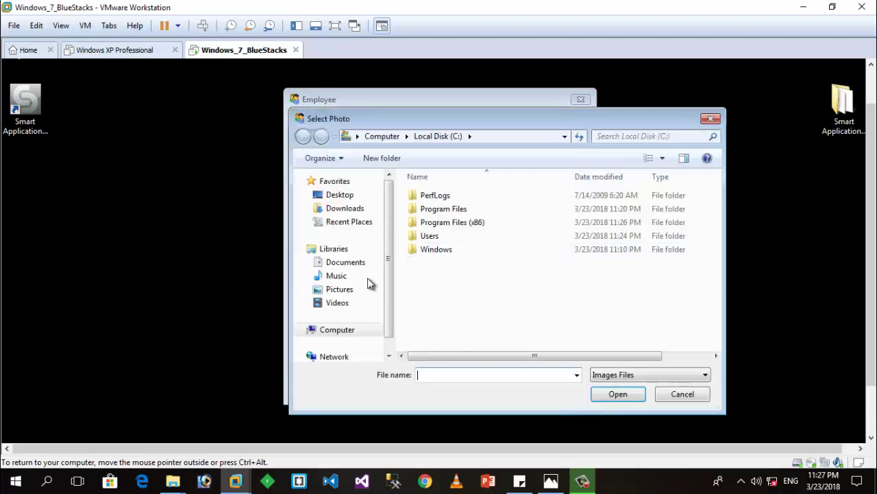
click(341, 289)
double_click(438, 219)
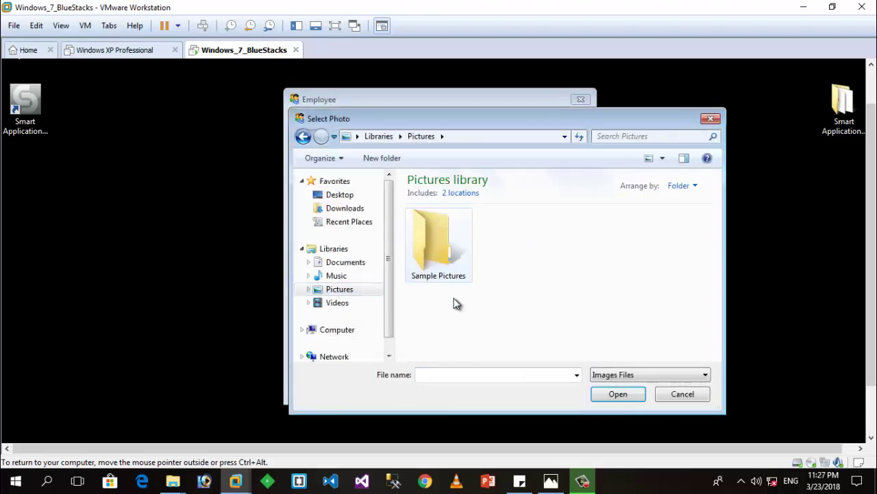
click(608, 271)
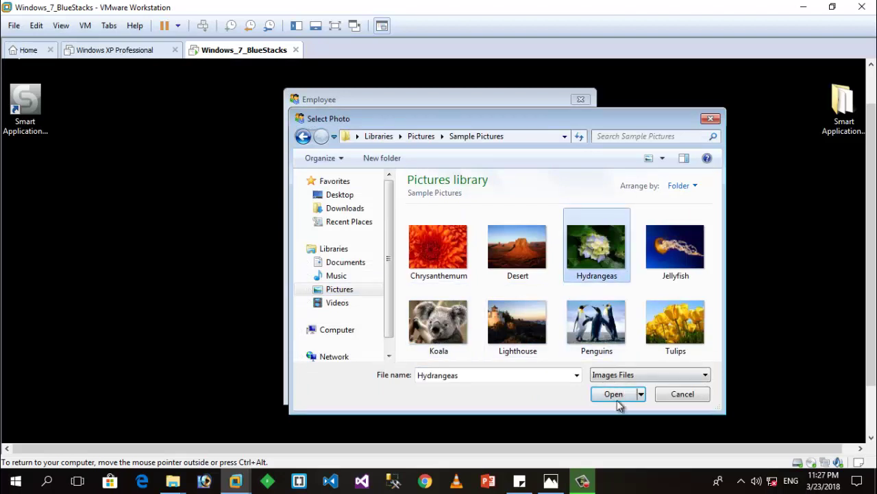
click(613, 395)
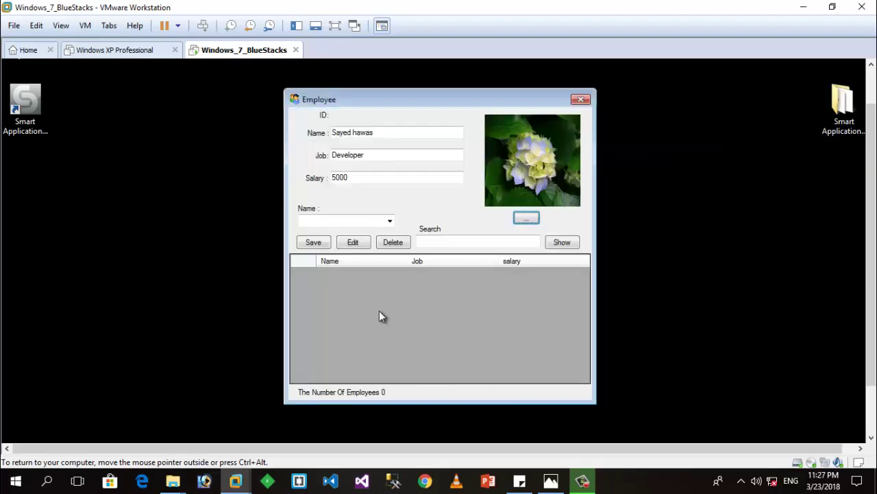
click(322, 245)
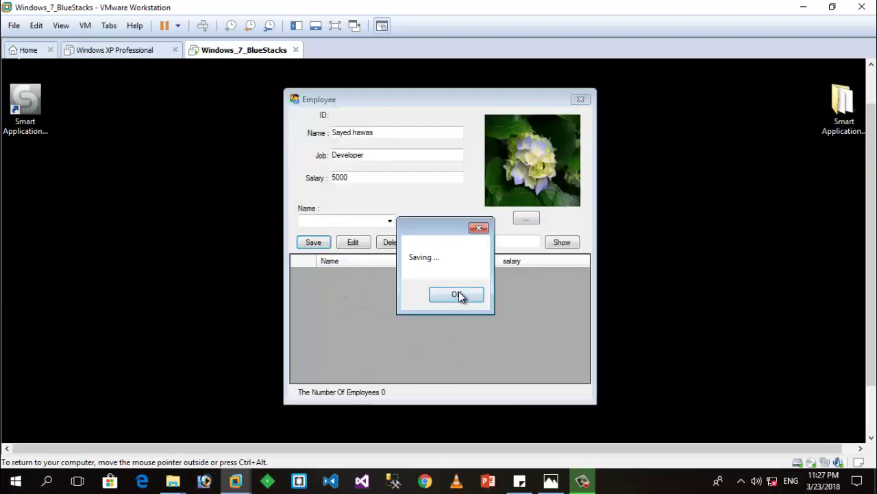
Step: Acknowledge the save, refresh the list, and enter the second employee's name, Developer, 6000
click(456, 295)
click(565, 244)
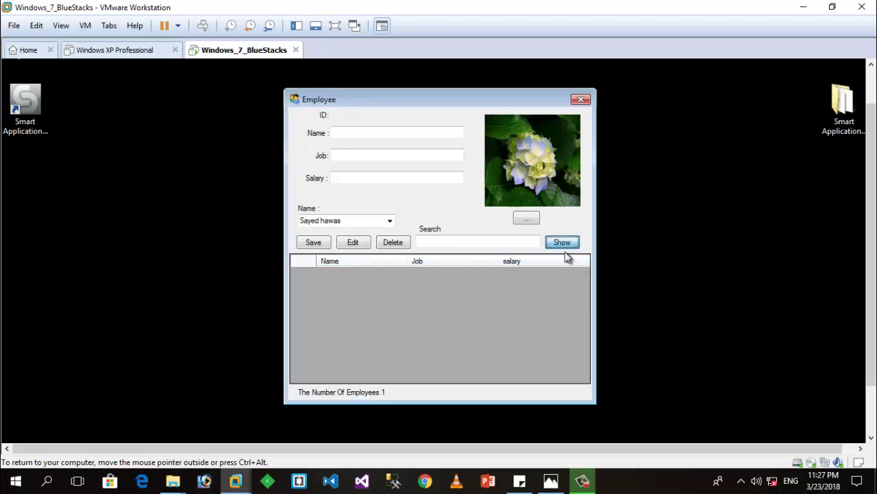
click(348, 134)
text(Retaj)
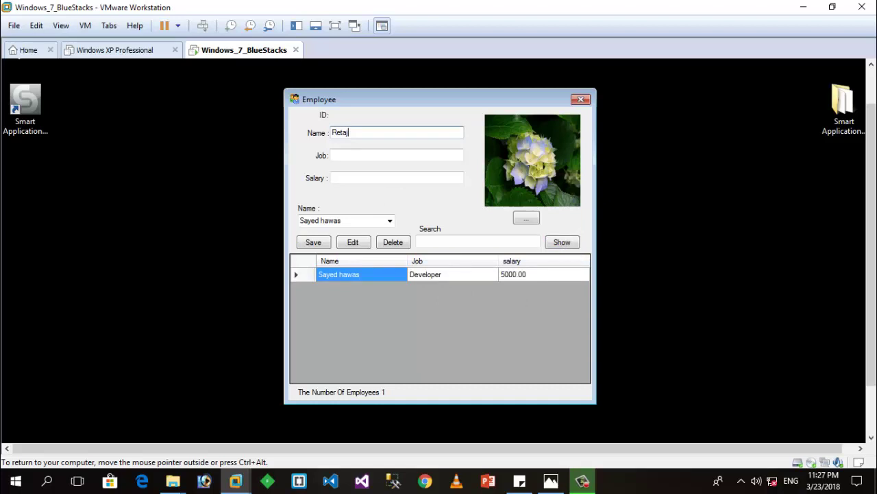
click(378, 156)
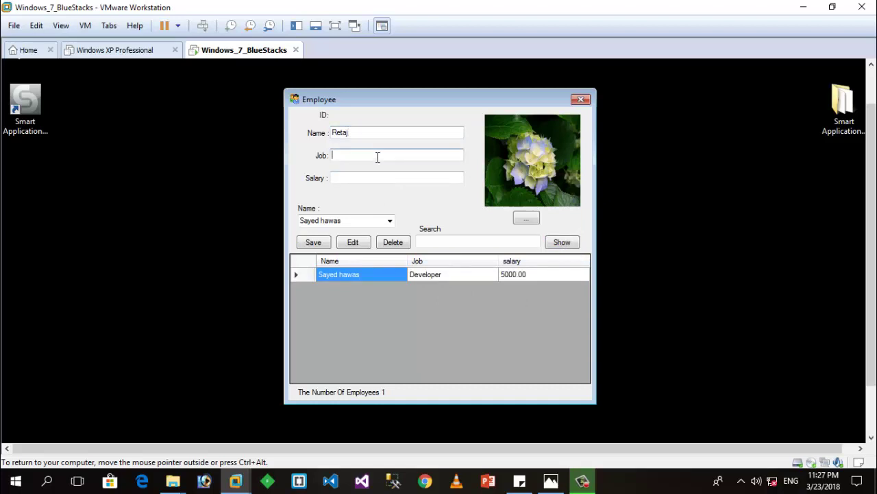
text(Developer)
click(376, 179)
text(6000)
Step: Attach the Chrysanthemum photo, save, refresh the list, and load the first employee's details
click(524, 220)
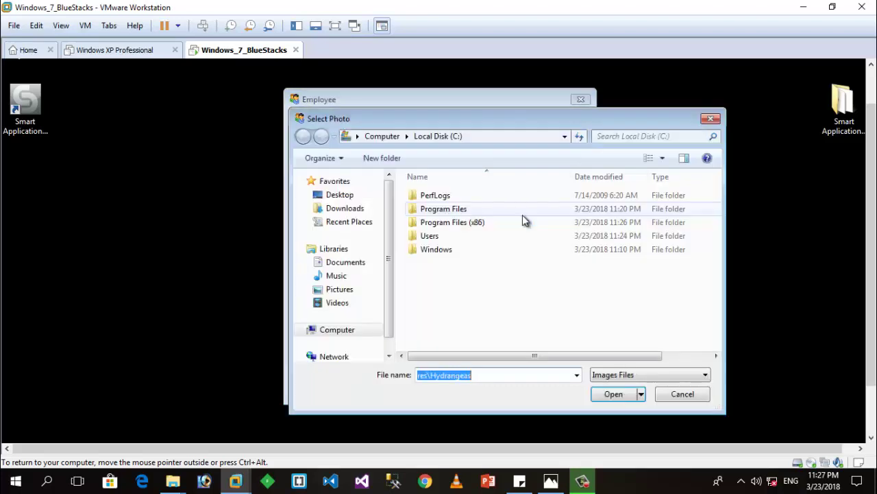
click(338, 291)
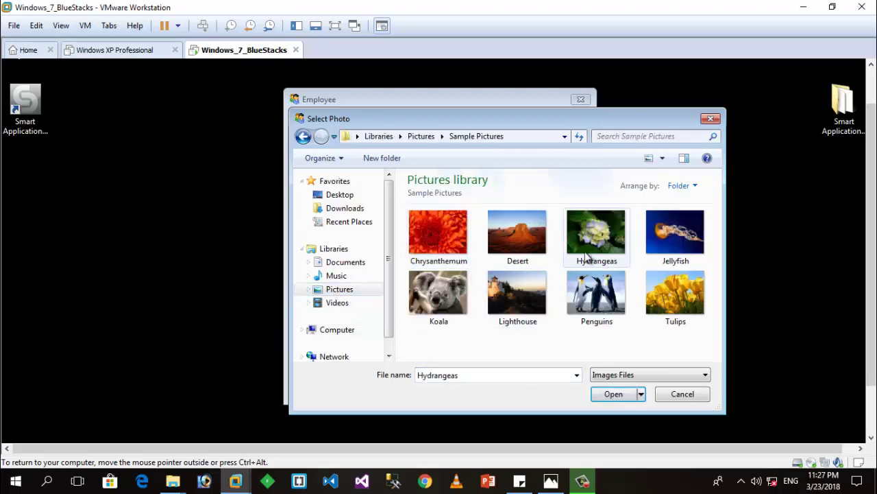
click(437, 228)
click(619, 392)
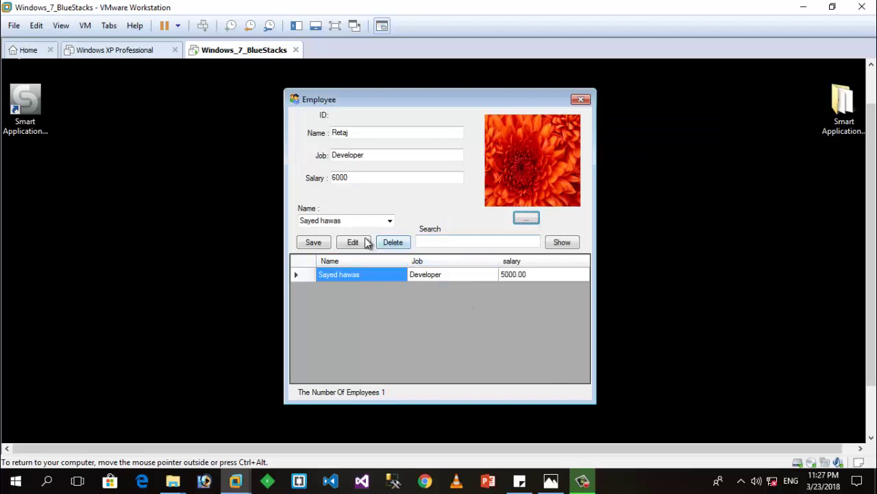
click(317, 242)
click(472, 294)
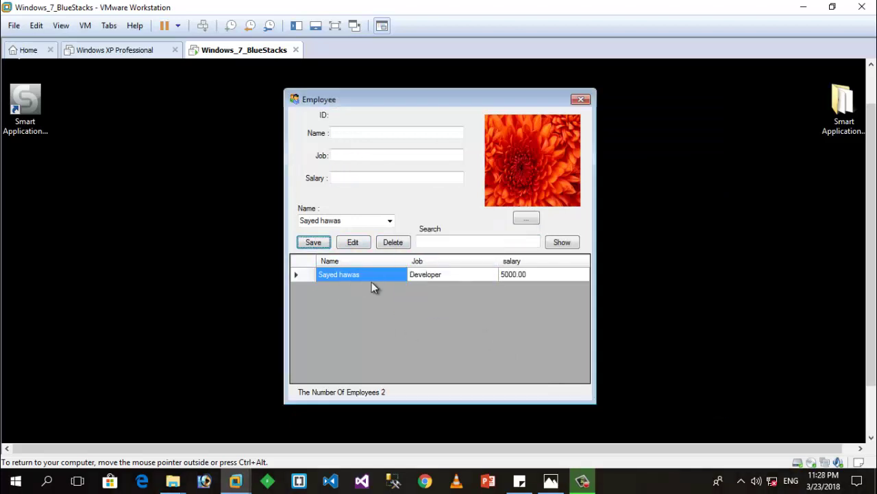
click(561, 244)
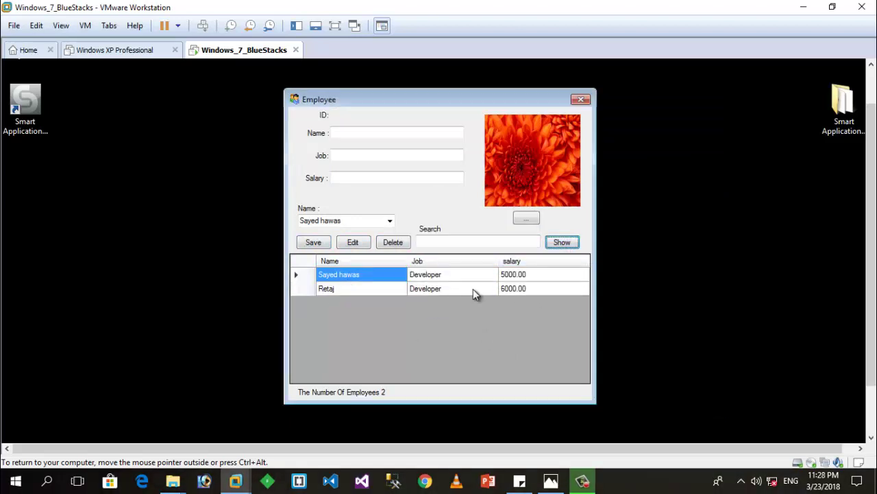
click(435, 277)
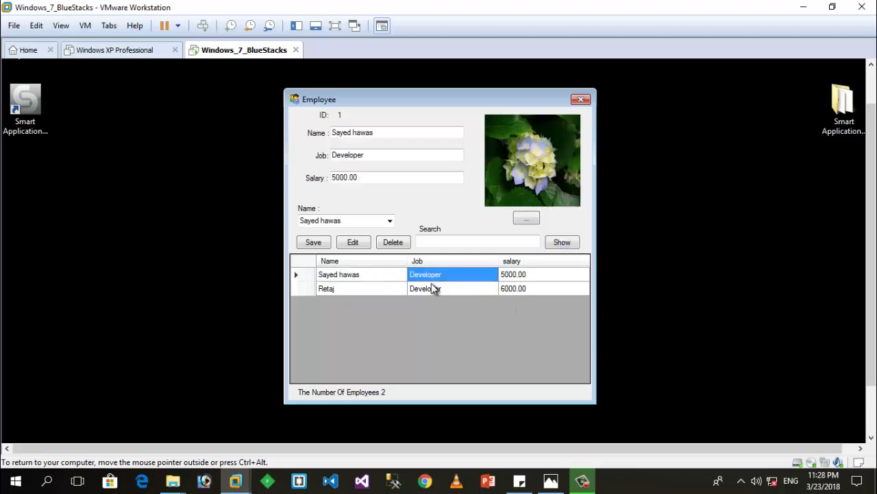
Step: Select the second grid row to load employee ID 2 (Developer, 6000.00) into the form
click(429, 288)
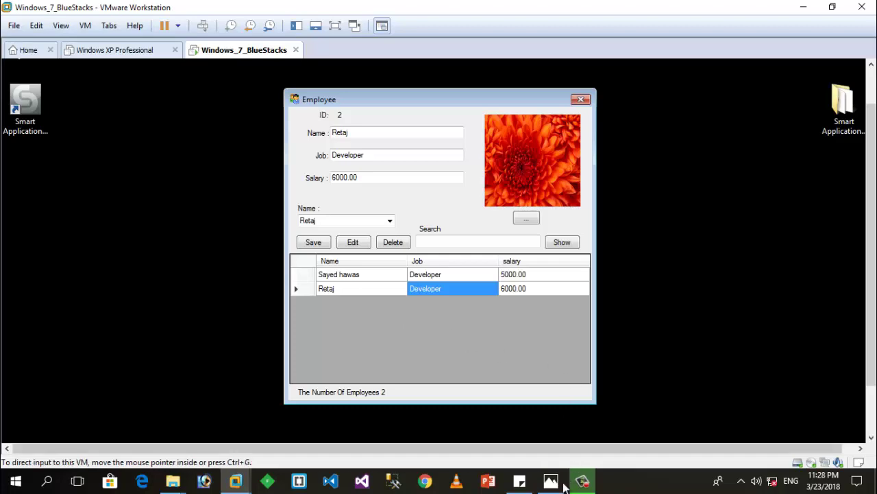
Step: Switch to the N-LayerDAL copy.png tutorial title image in Photos
click(551, 479)
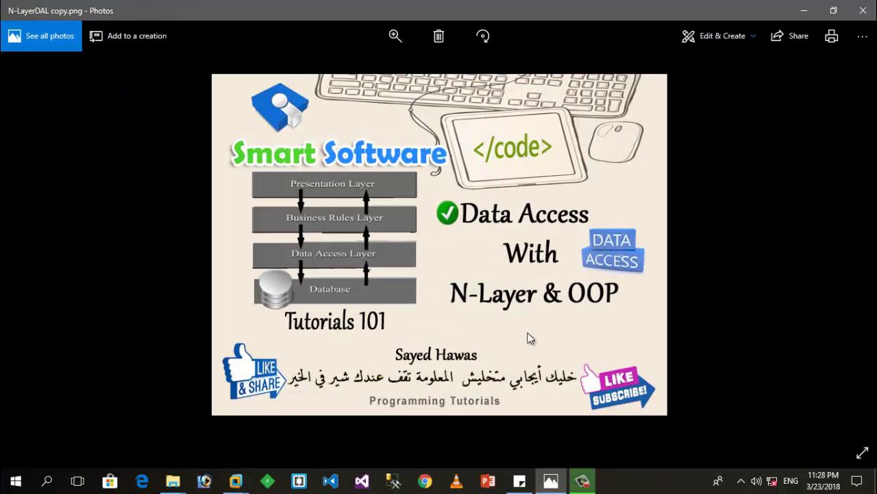